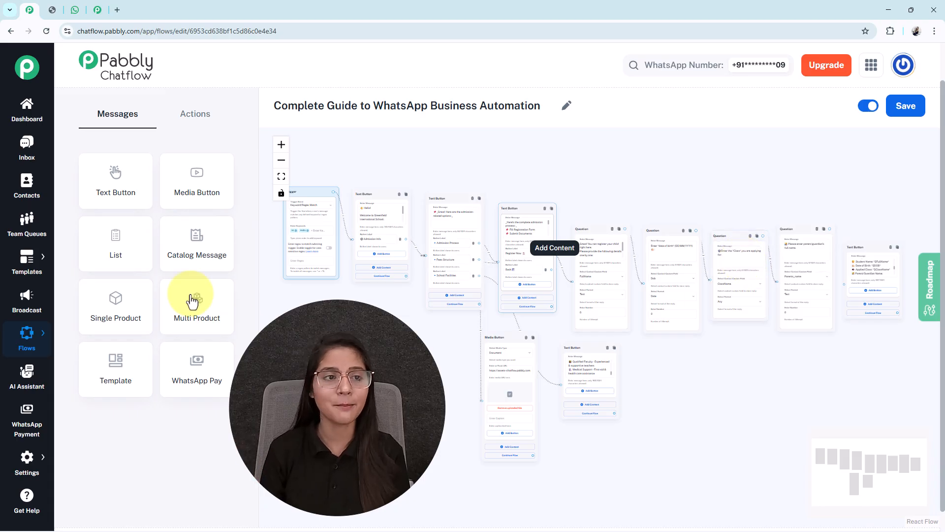
- Switch to WhatsApp Web and send "Hi" in the Any Business chat
left_click(75, 10)
left_click(398, 508)
type("Hi")
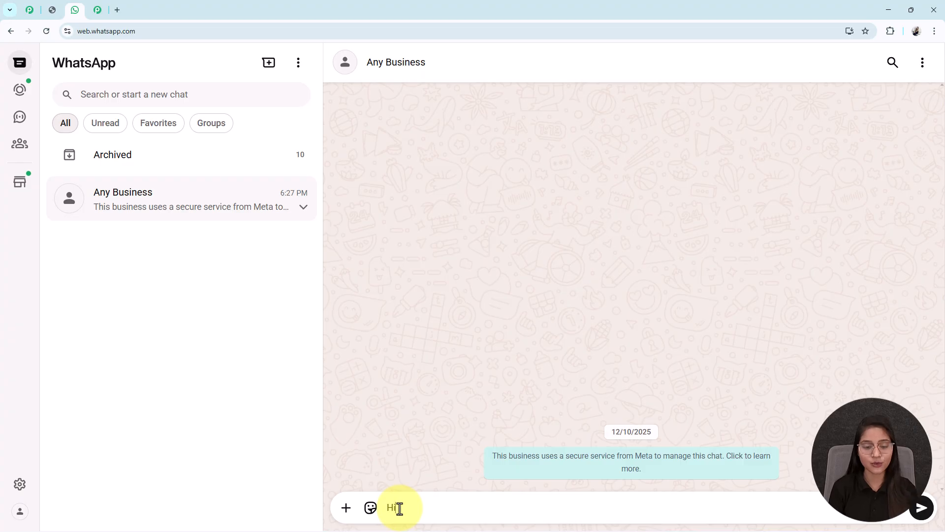
key("Return")
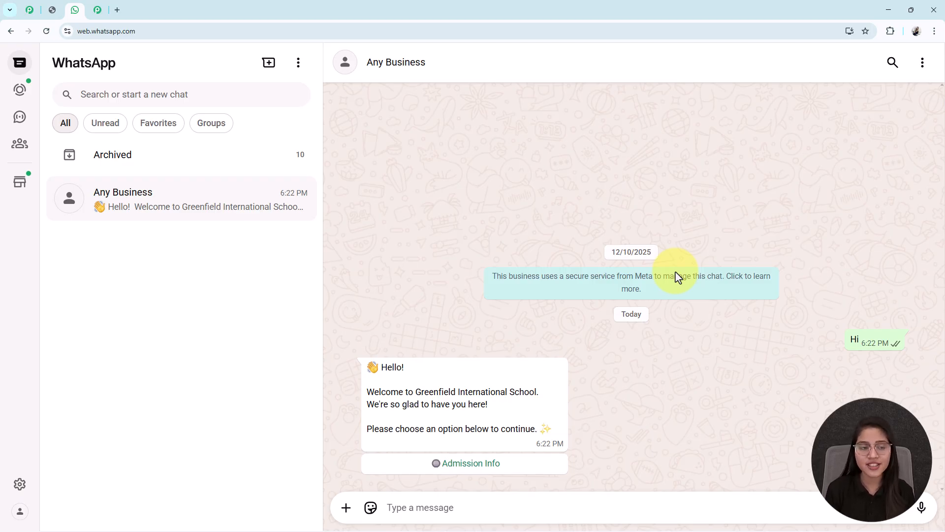
- Follow the chatbot's options Admission Info, Admission Process and Register Now to start the child's registration
left_click(485, 465)
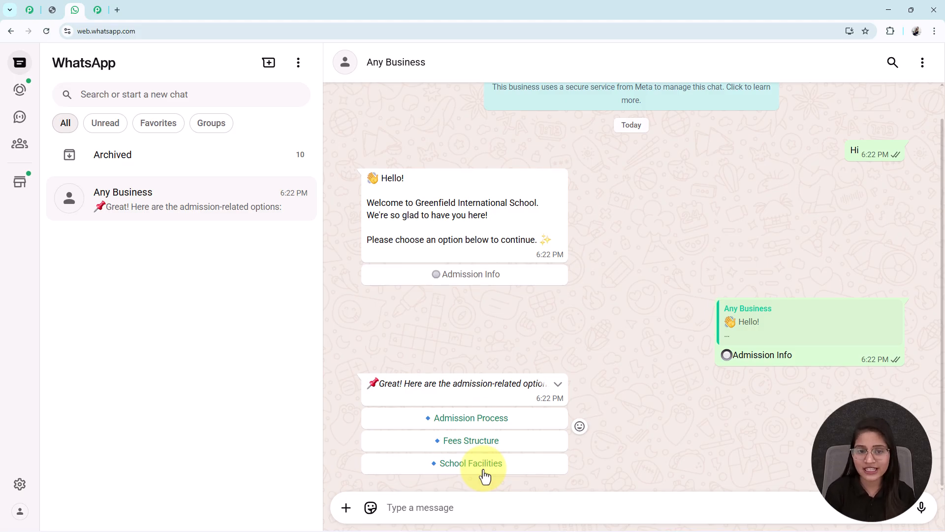
left_click(472, 426)
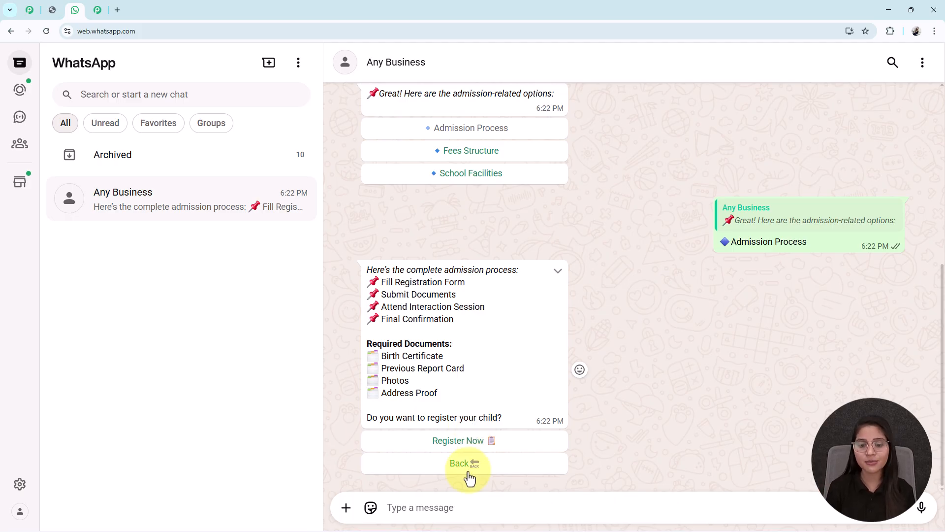
left_click(455, 447)
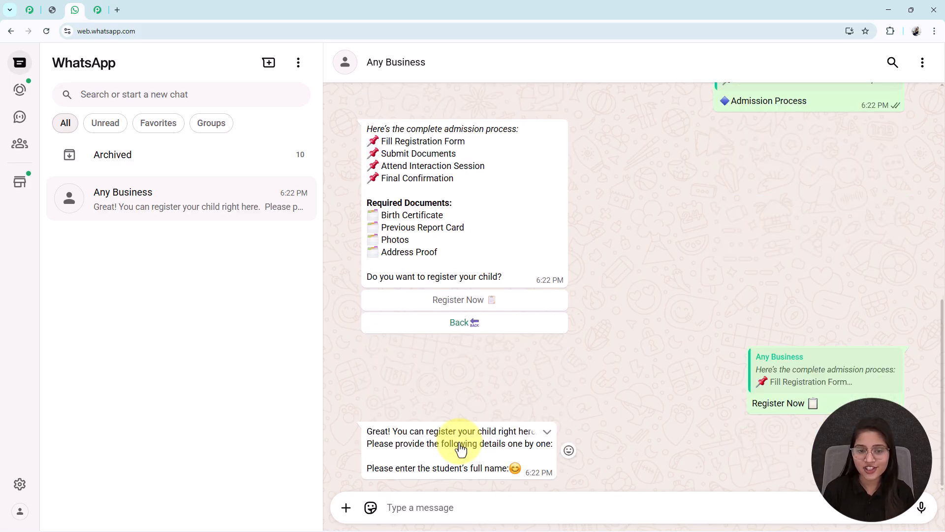
- Answer the chatbot's first two registration questions with the student's full name and date of birth
type("T")
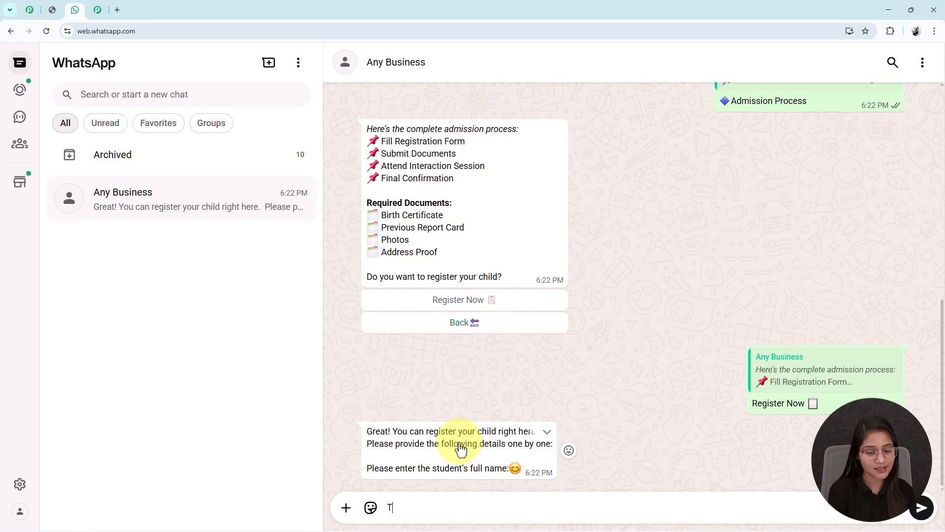
type("est U")
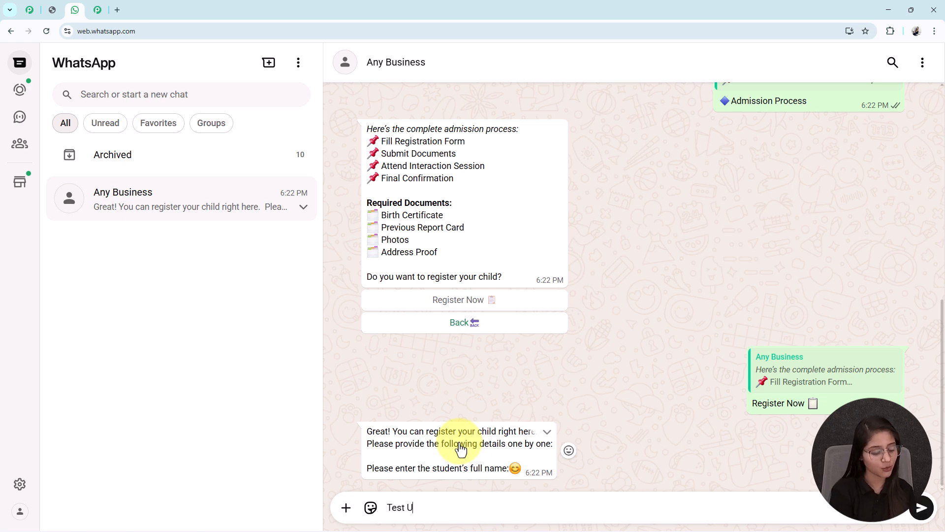
type("ser")
key("Return")
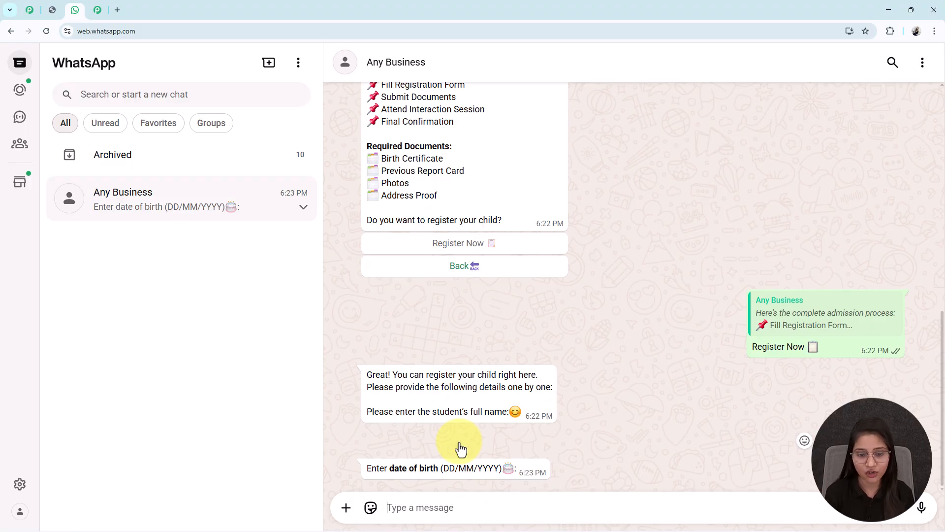
type("17/09/2012")
key("Return")
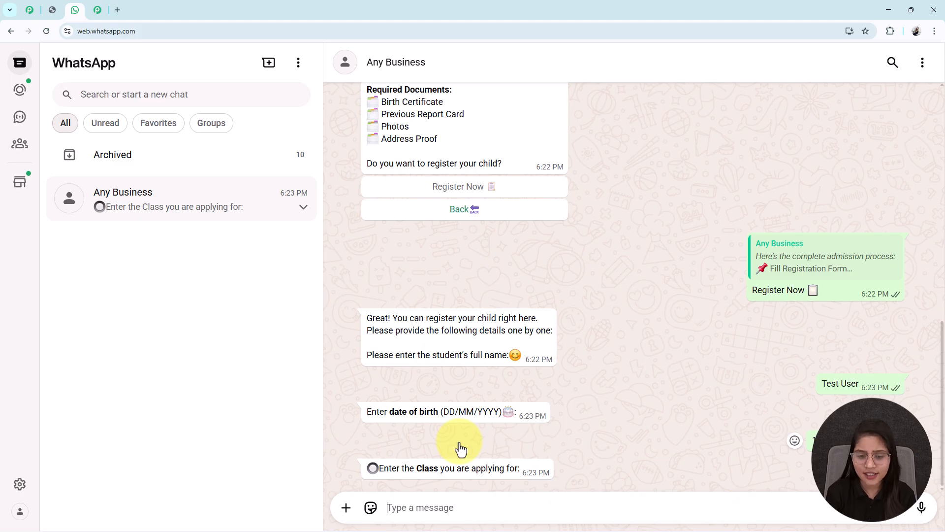
- Reply "9th Standard" as the class applied for, and send the parent or guardian's full name
type("9th Standard")
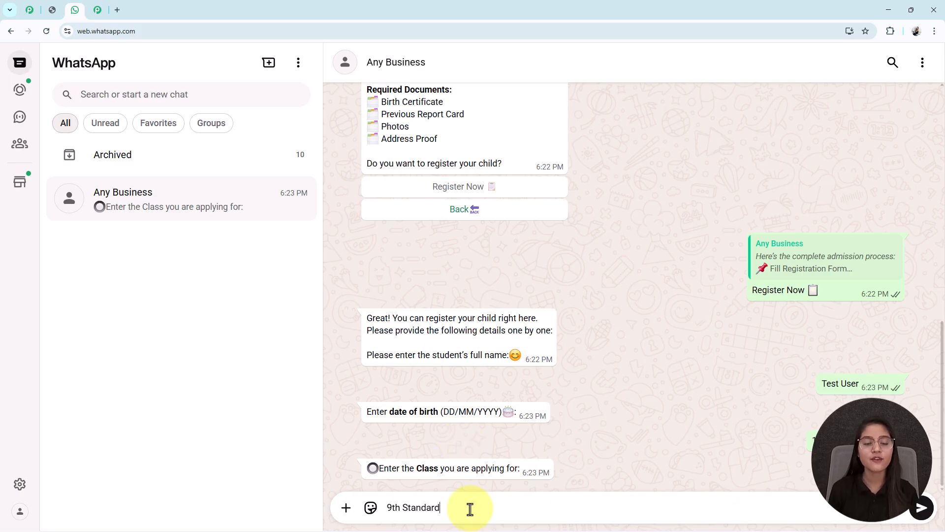
key("Return")
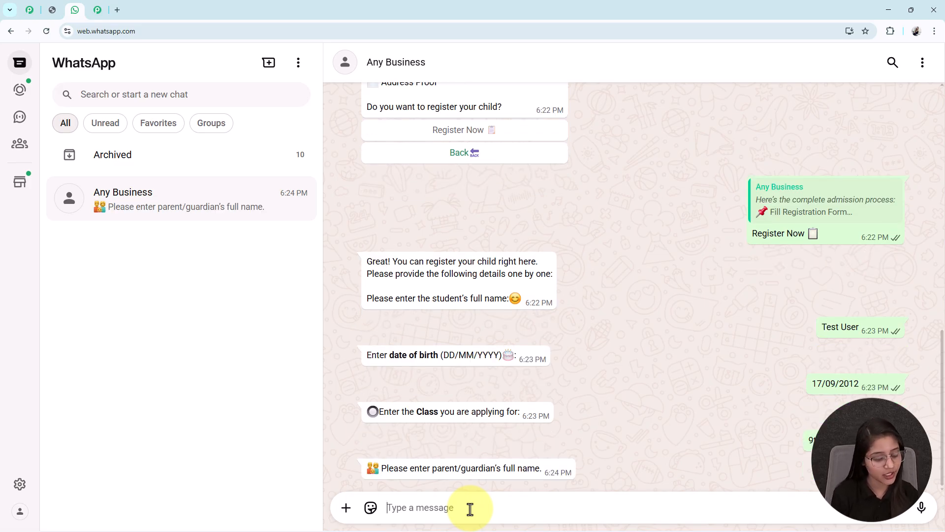
type("mS")
key("BackSpace")
key("End")
type("mart Uset")
key("Return")
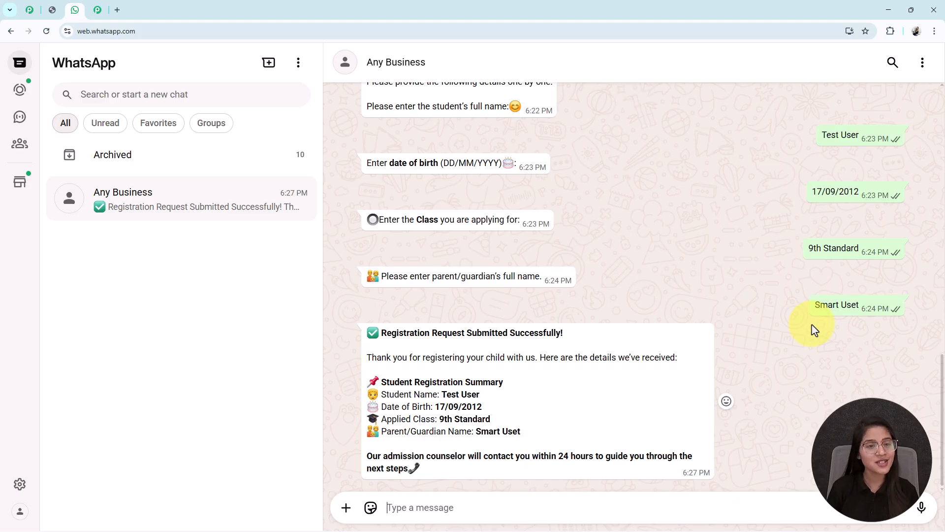
- Compare the student registration summary with the submitted answers and review the earlier chatbot messages in the conversation
left_click_drag(441, 396, 505, 393)
left_click(450, 411)
left_click_drag(426, 403, 478, 434)
left_click(469, 427)
left_click_drag(862, 305, 814, 305)
left_click(842, 249)
left_click_drag(855, 249, 813, 251)
left_click(421, 477)
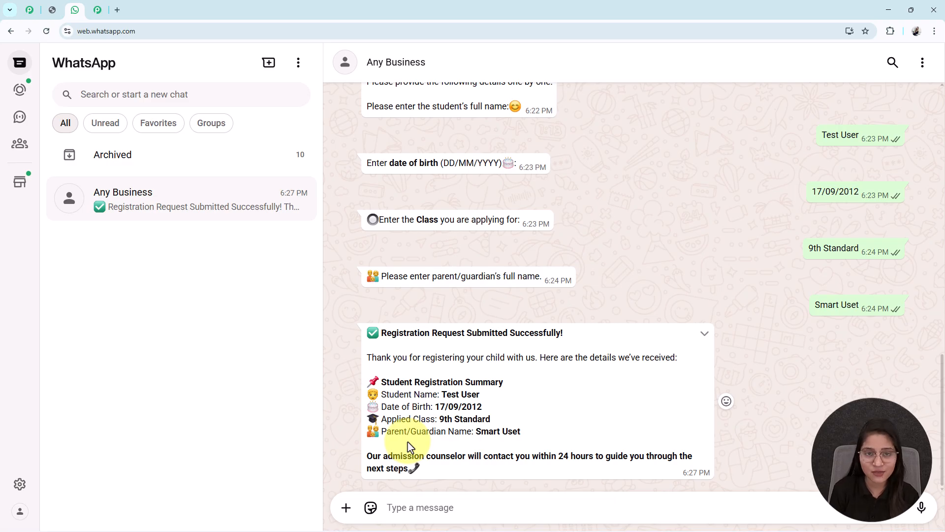
scroll(407, 444, "up", 8)
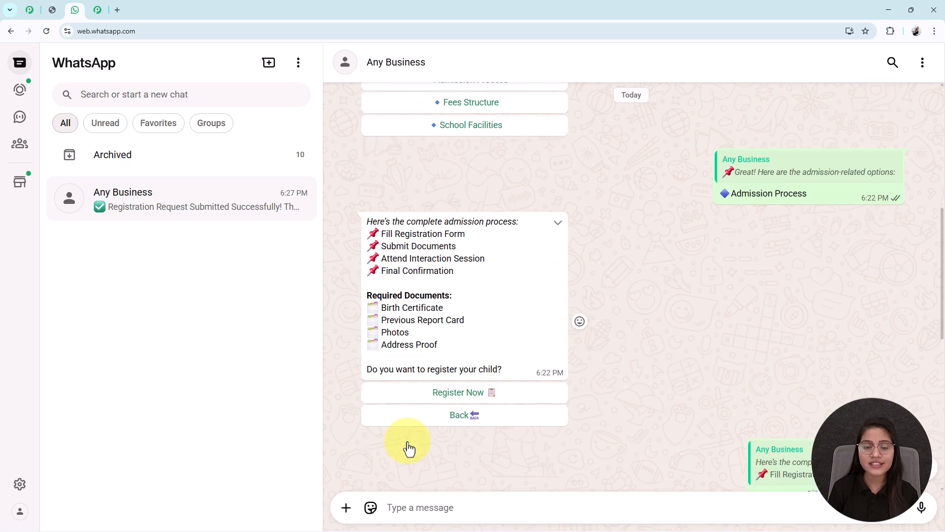
scroll(407, 443, "down", 8)
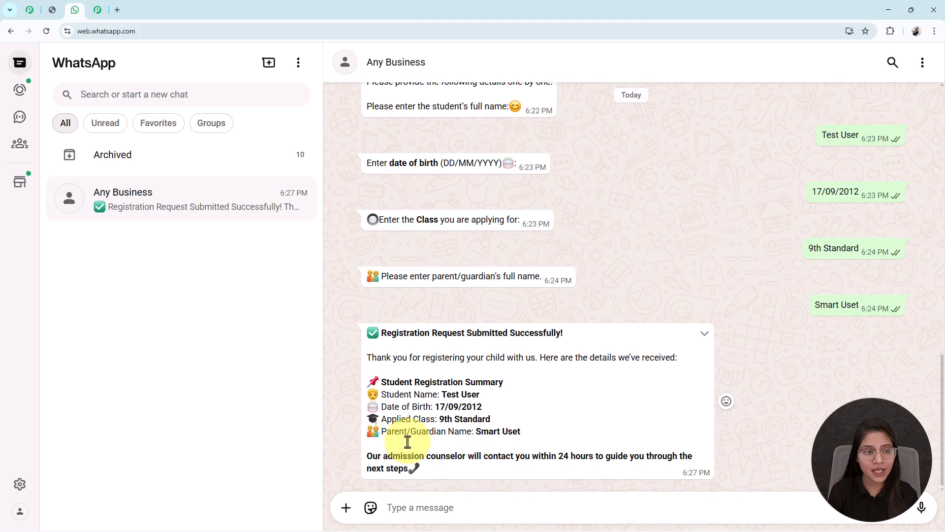
scroll(408, 442, "up", 6)
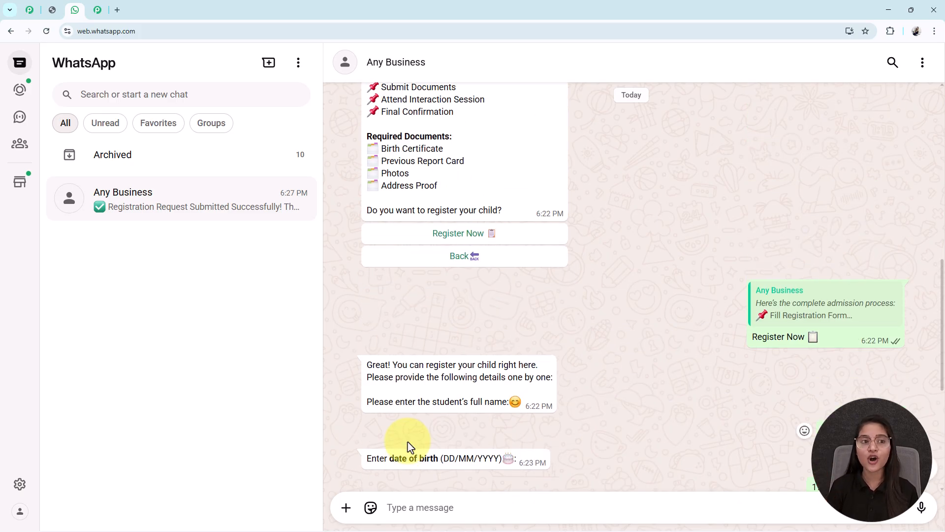
scroll(408, 446, "up", 6)
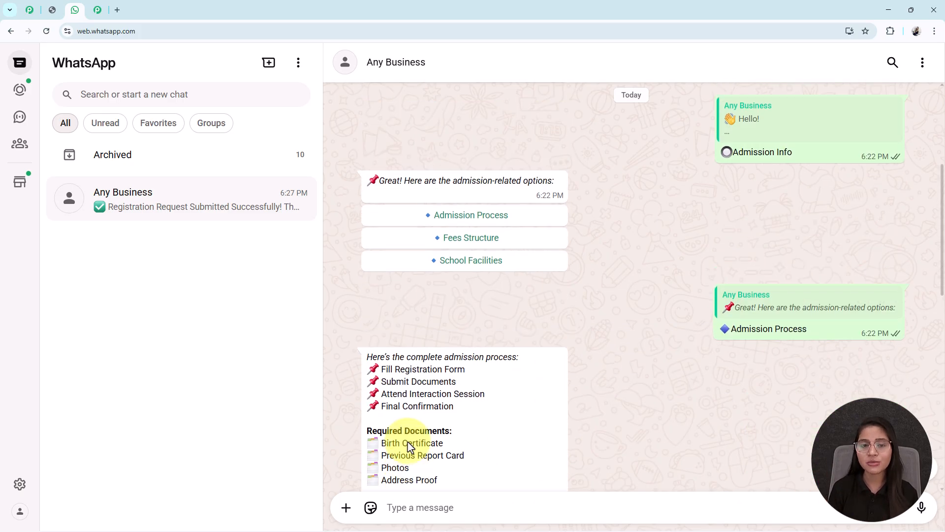
scroll(408, 446, "down", 10)
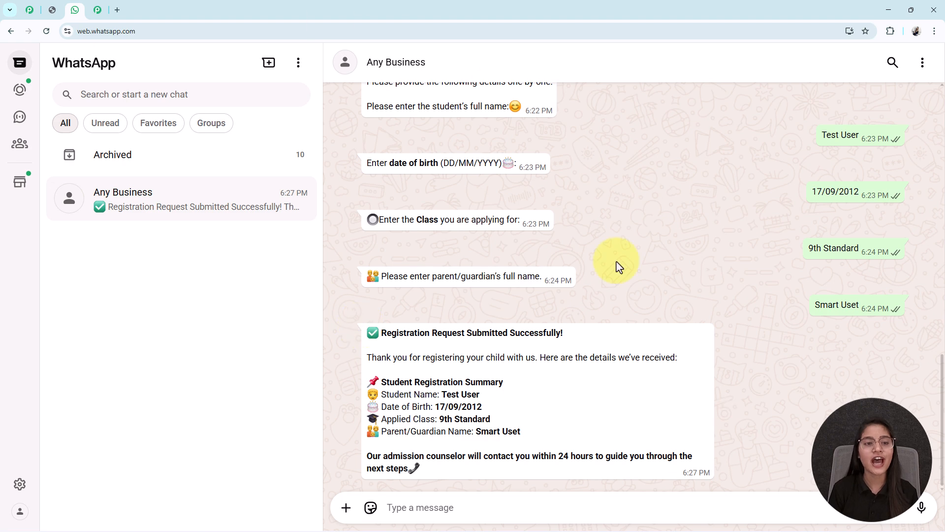
left_click(58, 9)
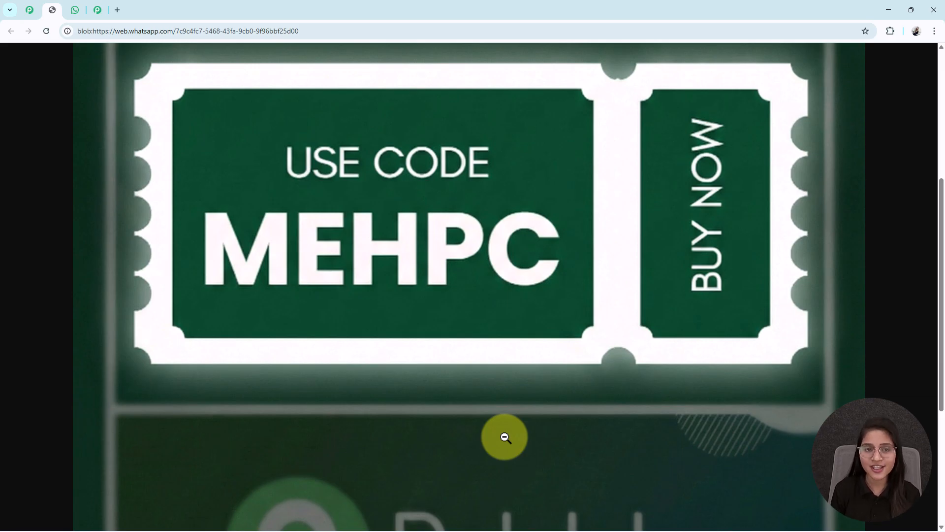
left_click(494, 301)
left_click(75, 10)
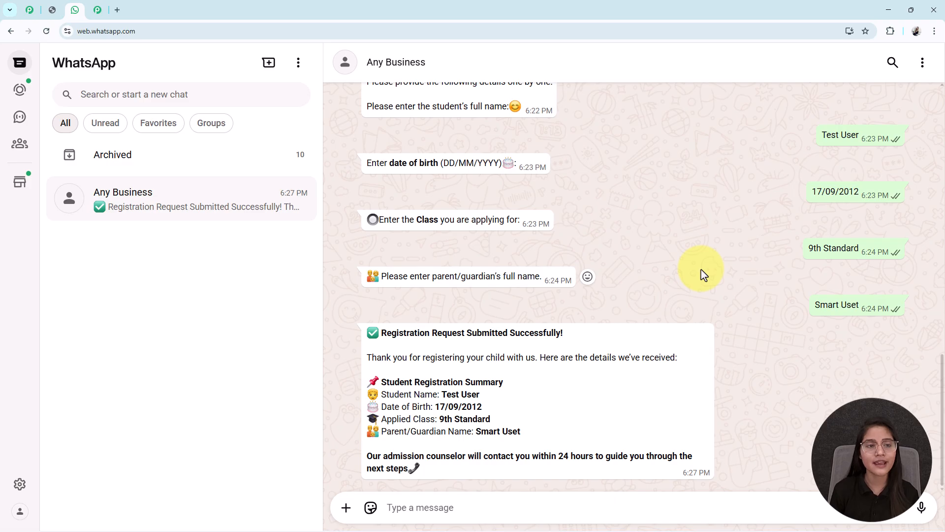
- Open pabbly.com/chatflow in a new browser tab and sign in to Pabbly
left_click(117, 9)
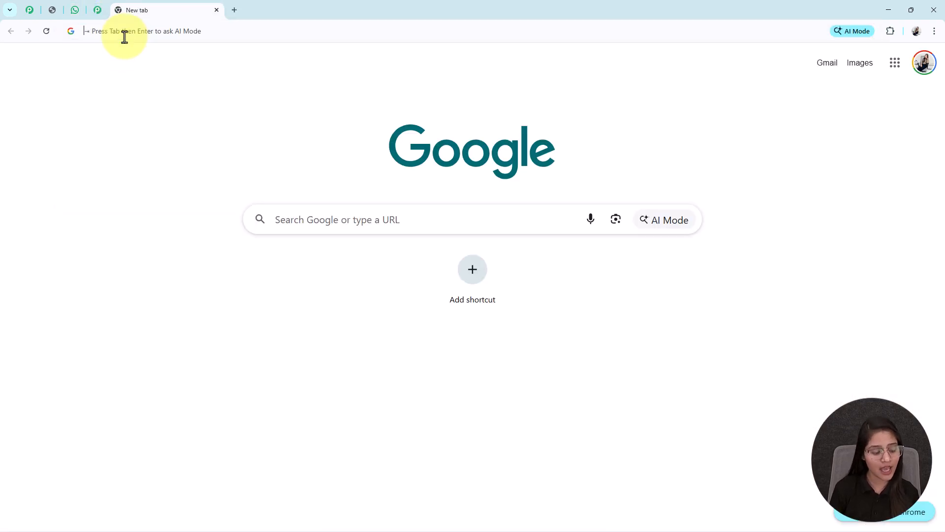
left_click(125, 37)
type("pa")
key("Right")
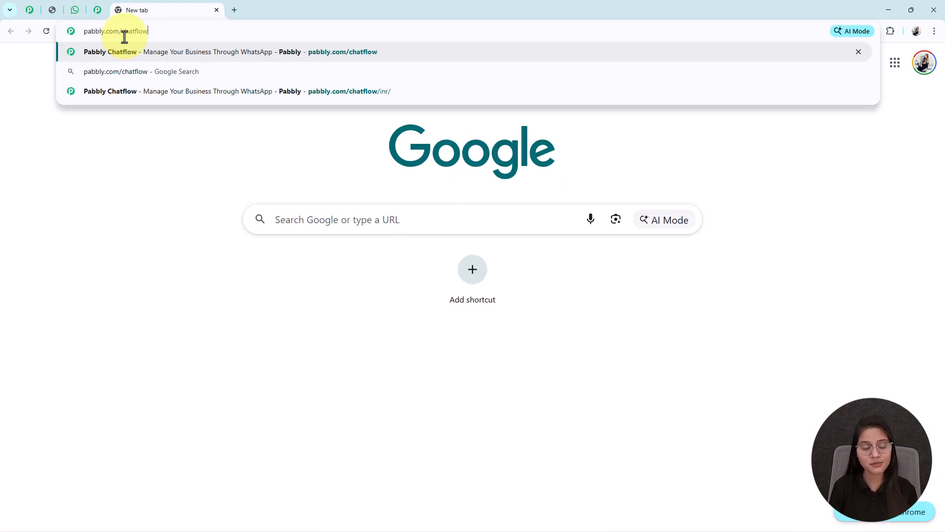
key("Return")
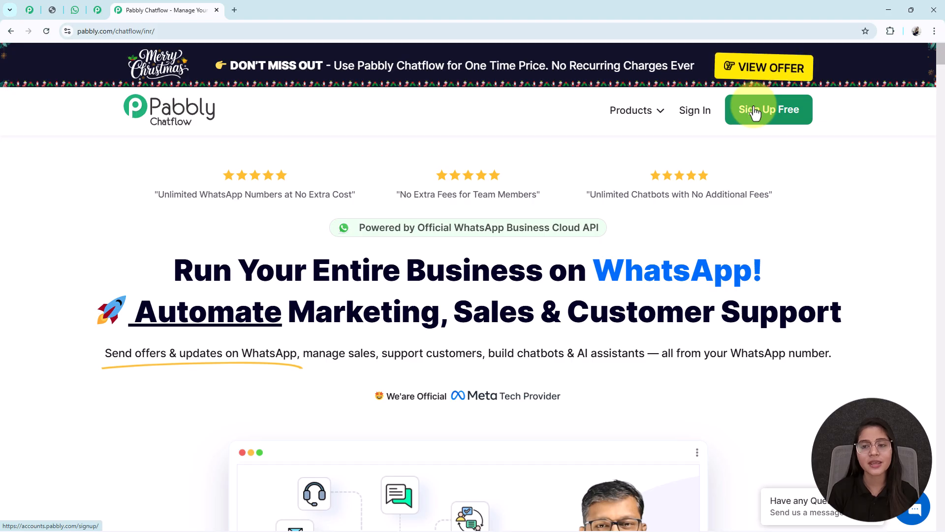
left_click(690, 113)
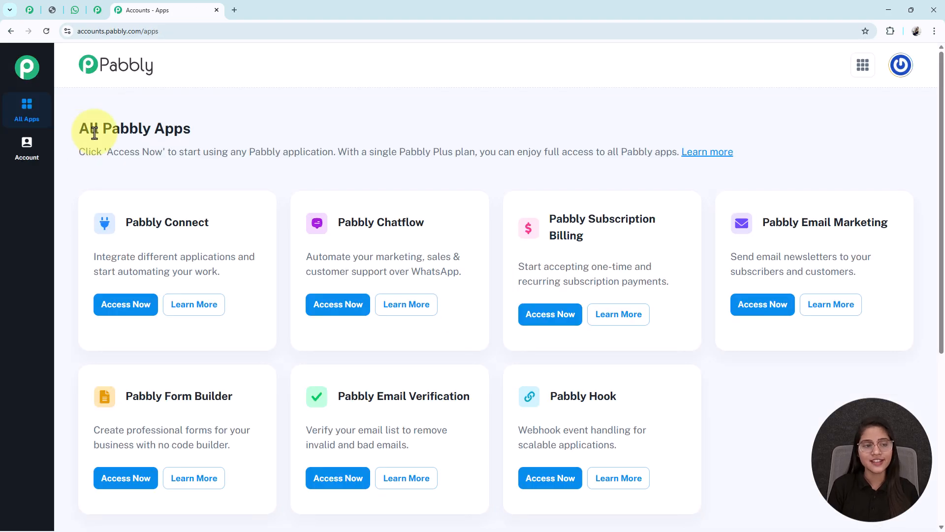
- Find Pabbly Chatflow among all Pabbly apps and access it
left_click_drag(79, 129, 291, 141)
left_click(291, 143)
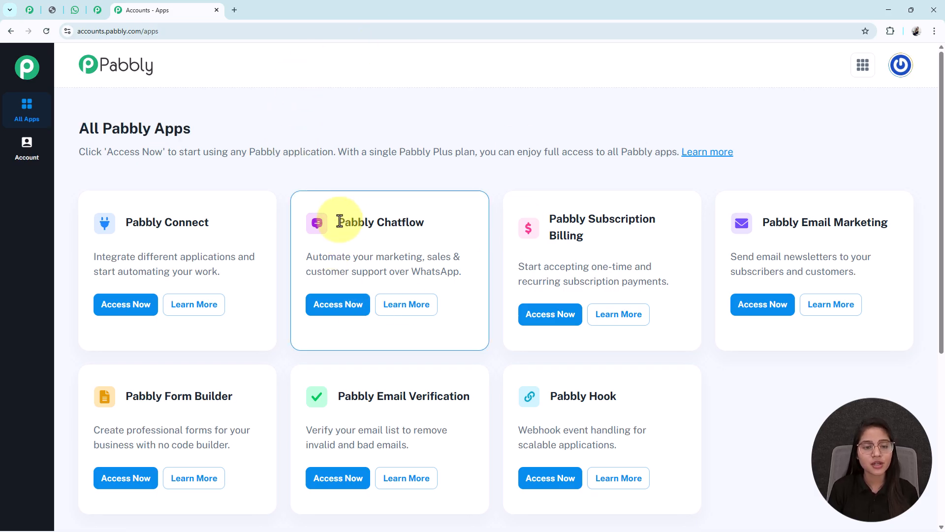
left_click_drag(353, 222, 451, 226)
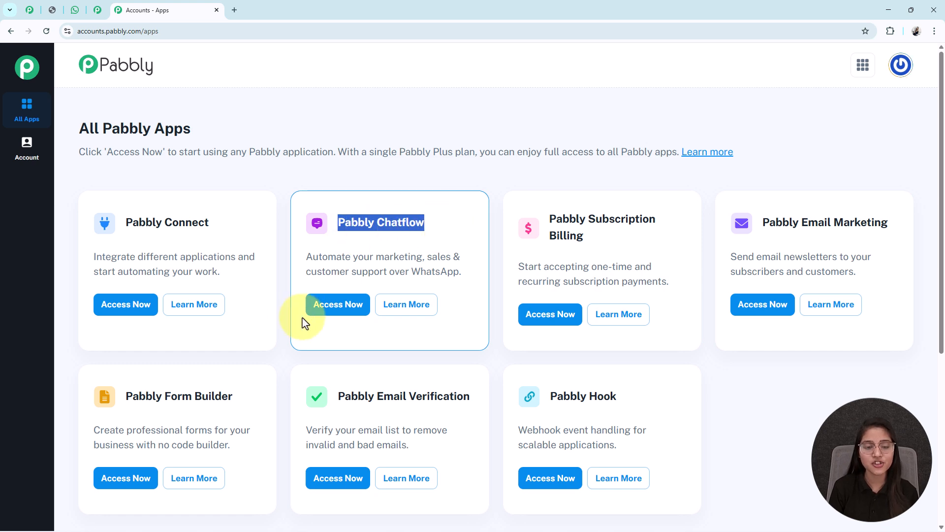
left_click(352, 318)
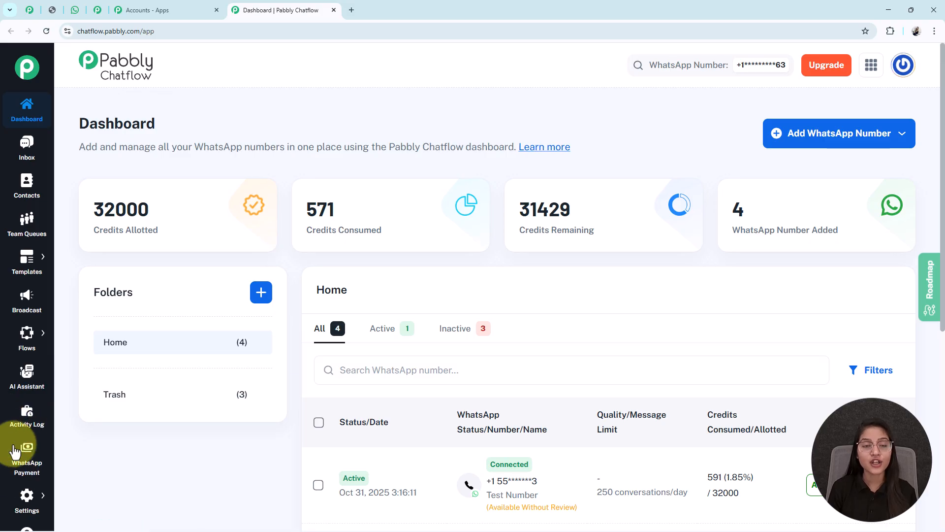
- Go to the Flow Builder from the Chatflow dashboard and add a new flow
scroll(24, 498, "down", 1)
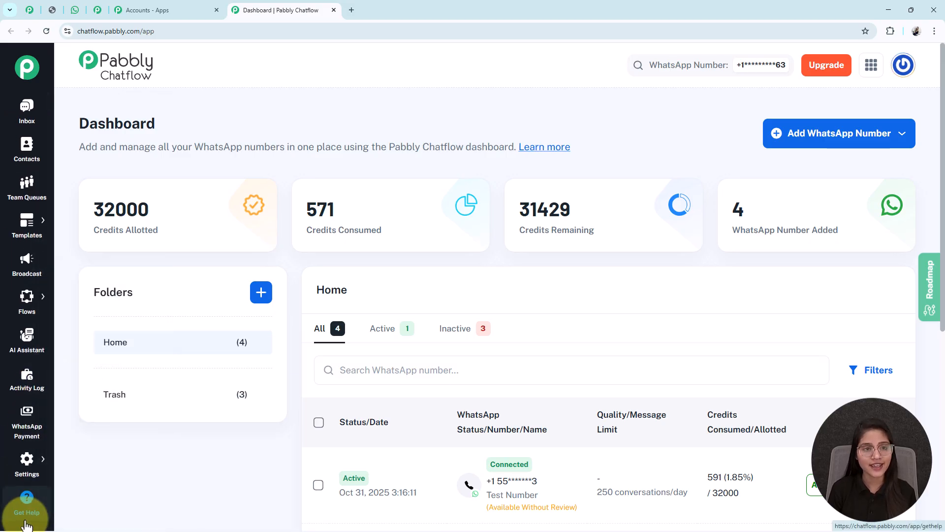
scroll(24, 249, "up", 1)
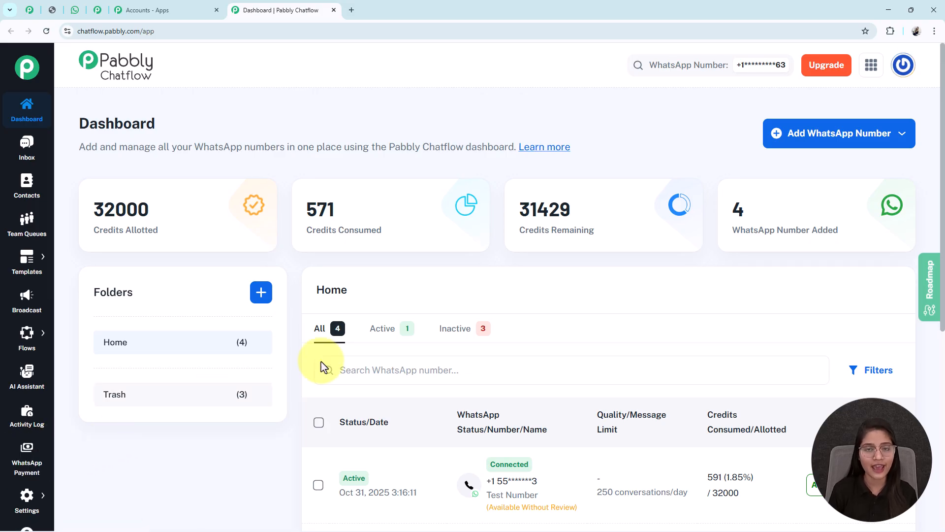
mouse_move(26, 337)
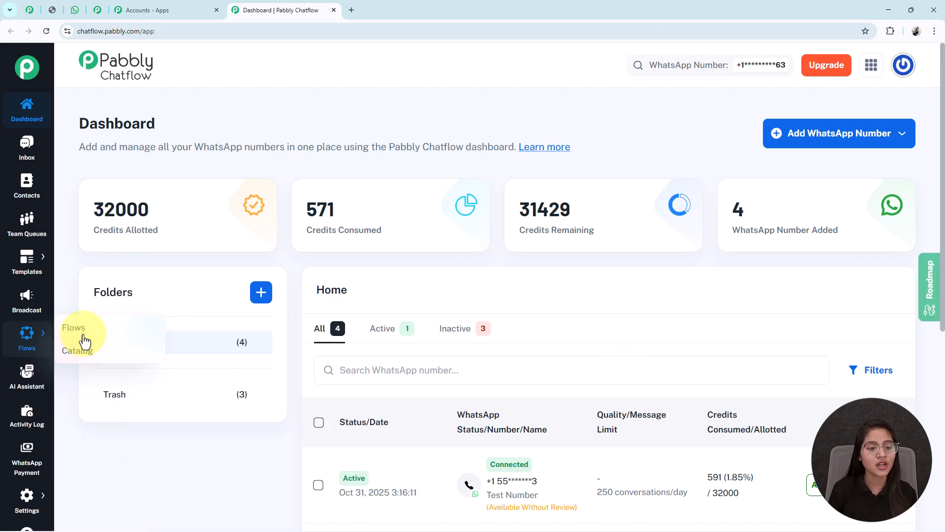
left_click(110, 344)
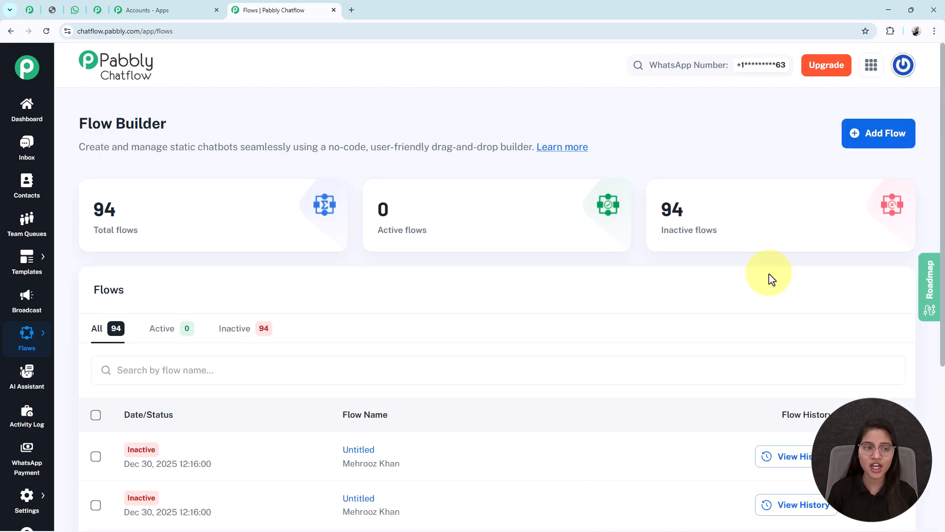
left_click_drag(185, 121, 49, 137)
left_click(334, 144)
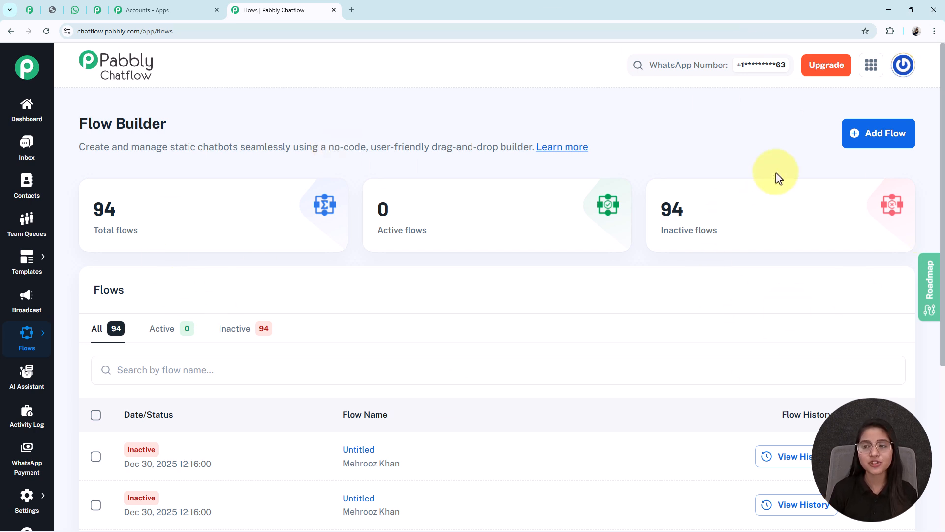
left_click(867, 146)
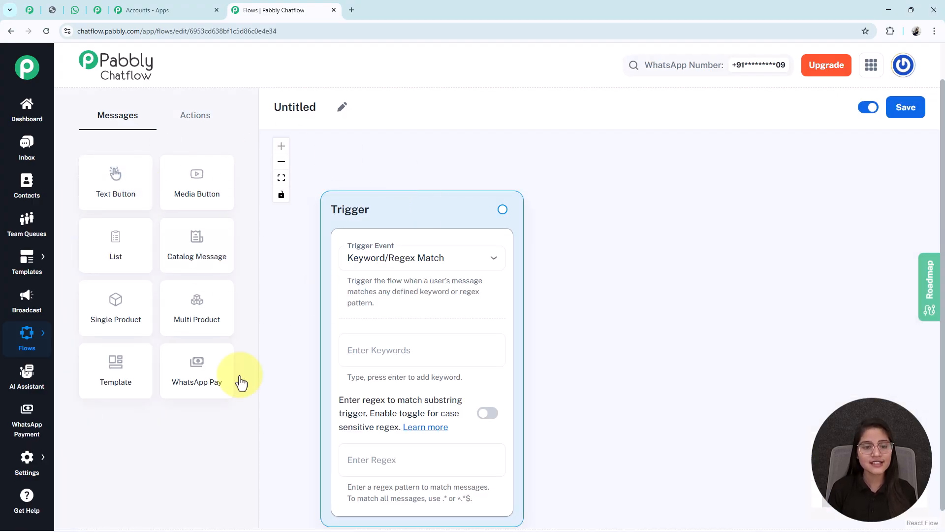
- Rename the untitled flow as "Complete Guide to WhatsApp Business Automation"
left_click_drag(368, 206, 365, 189)
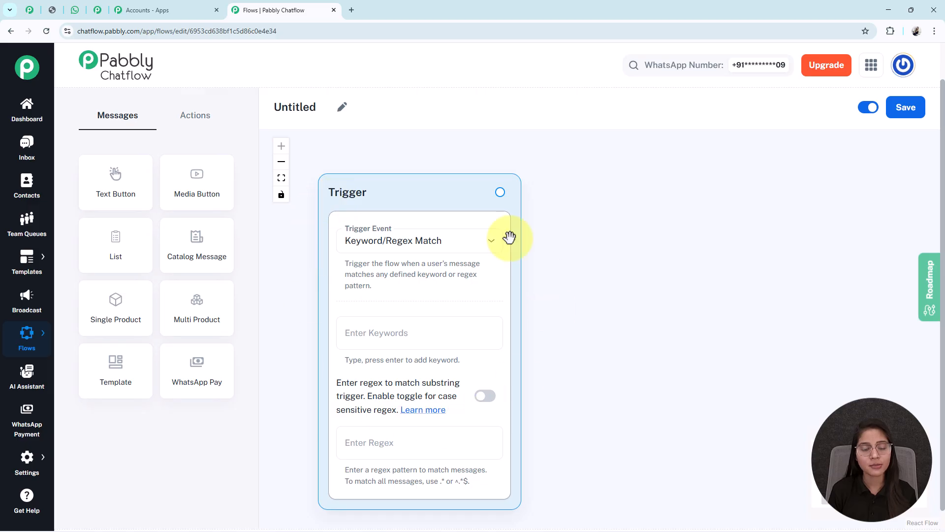
left_click(342, 108)
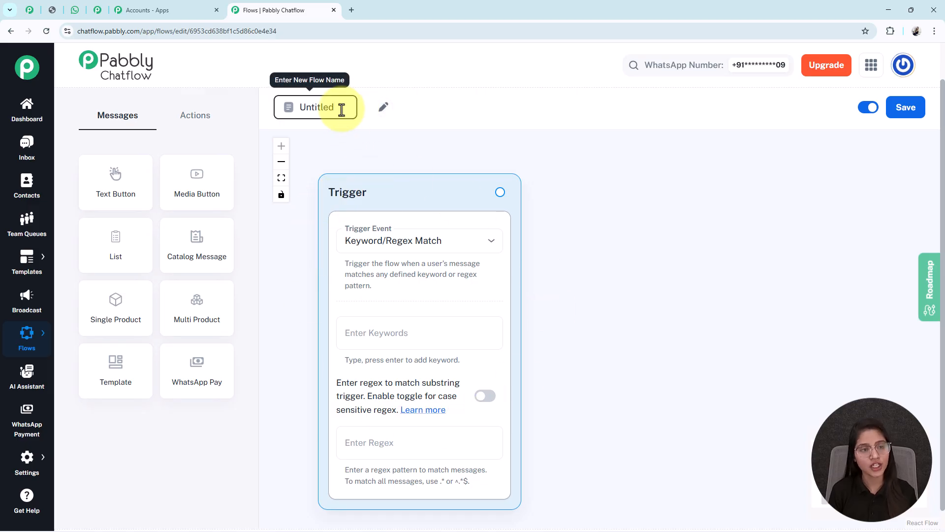
left_click_drag(342, 109, 275, 105)
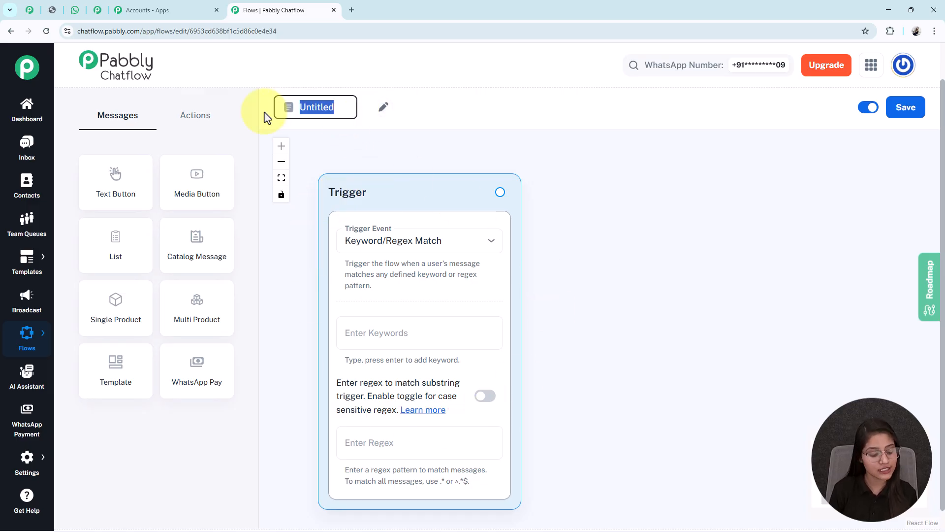
key("BackSpace")
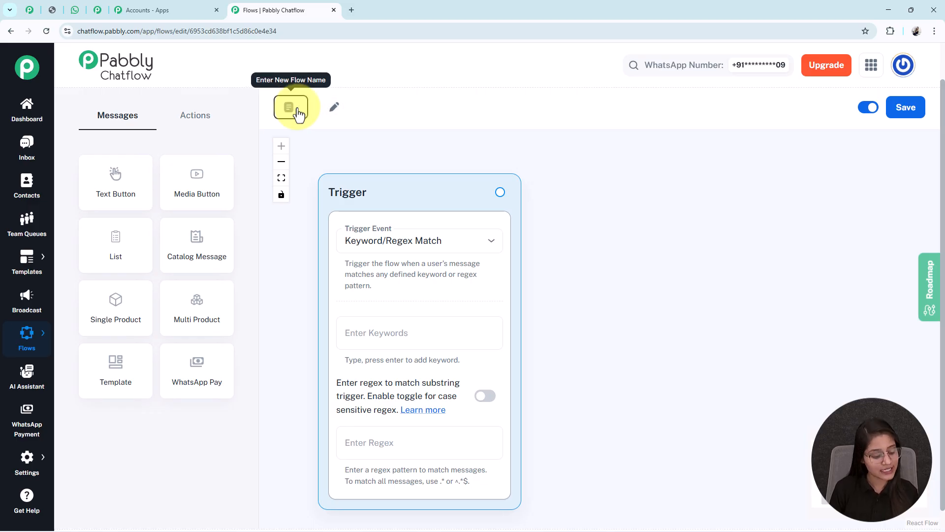
type("Complete Guide to WhatsApp Business Automation")
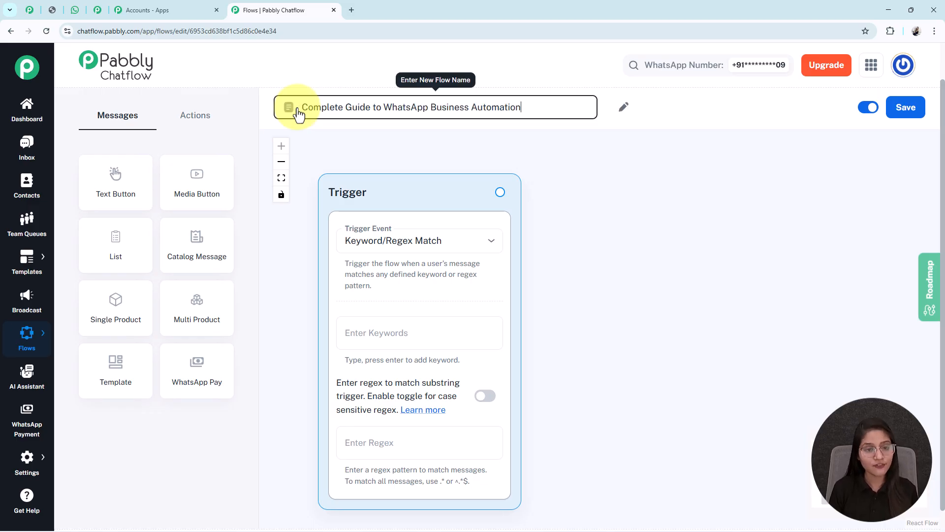
left_click(587, 166)
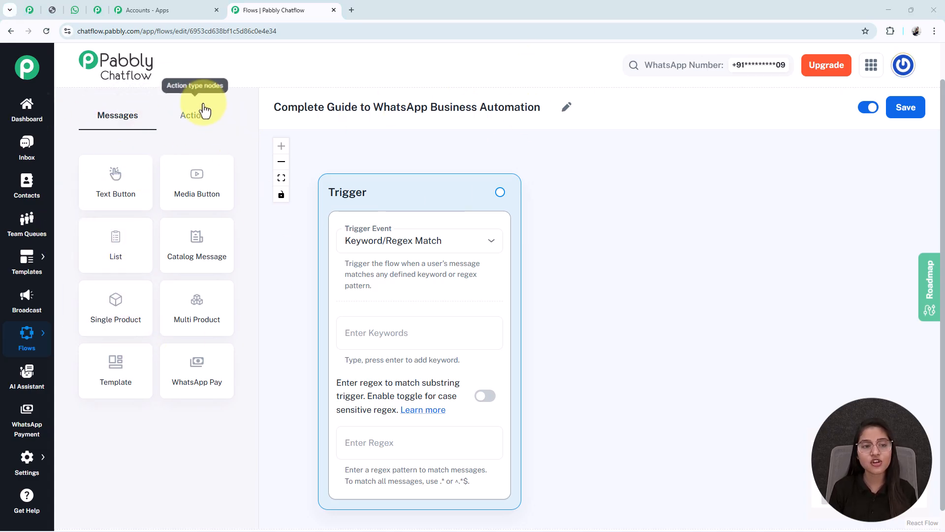
- Look over the available action node types, return to the message types, and save the flow
left_click(202, 113)
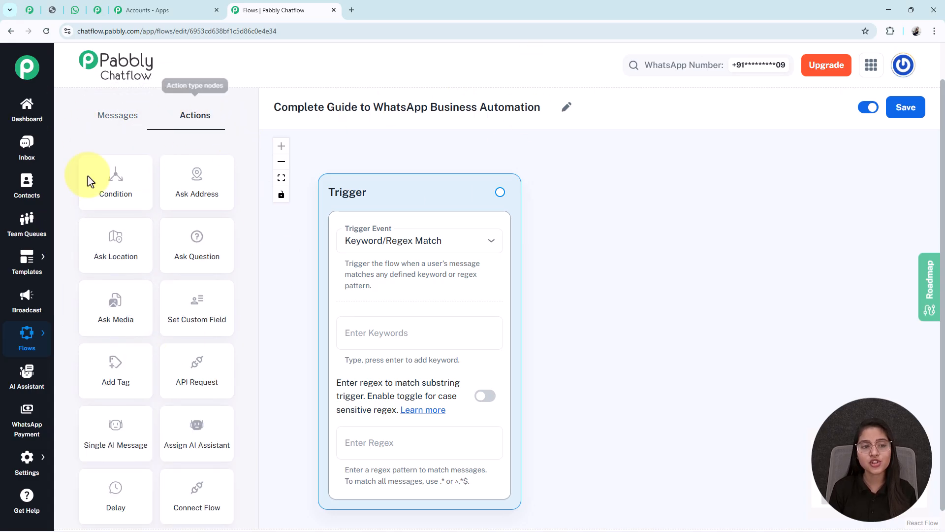
left_click(119, 117)
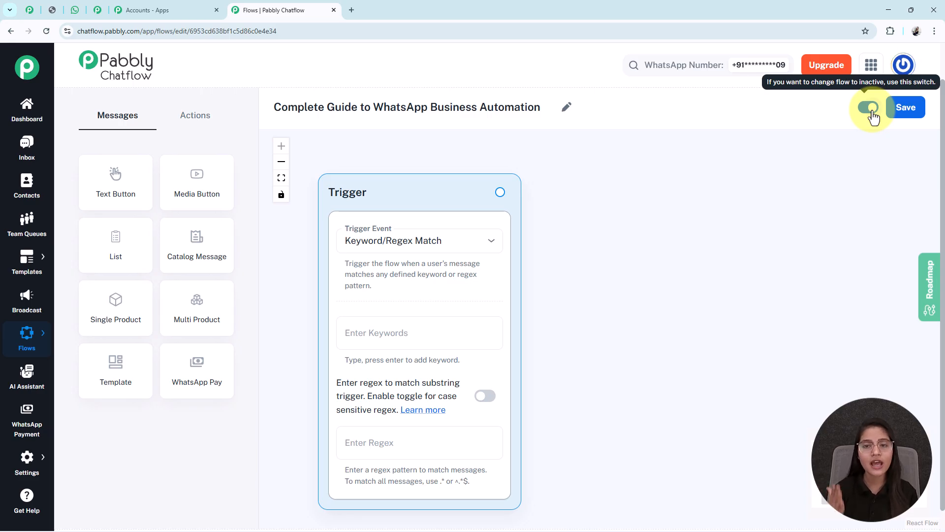
left_click(922, 113)
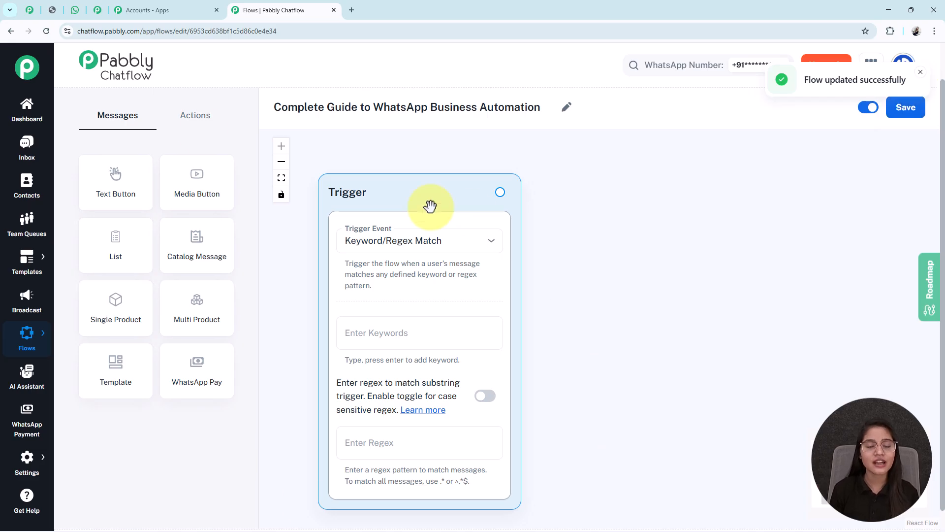
- Set the trigger event to Keyword/Regex Match and add the keywords "Hi" and "Hello"
left_click(388, 255)
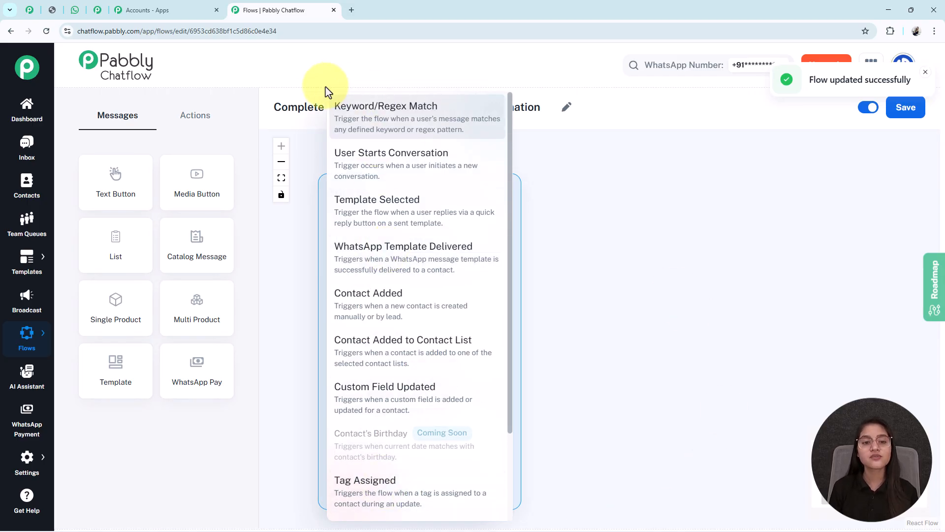
left_click(365, 113)
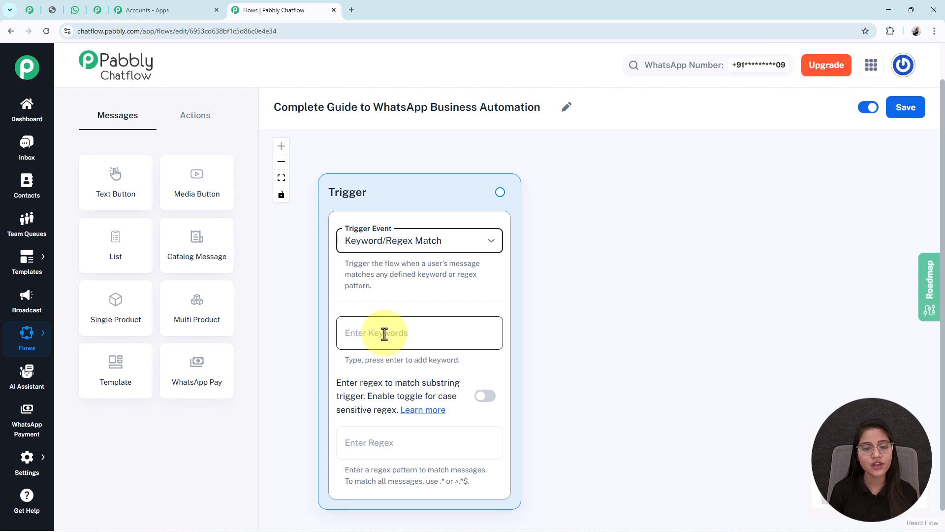
left_click(384, 335)
type("Hi")
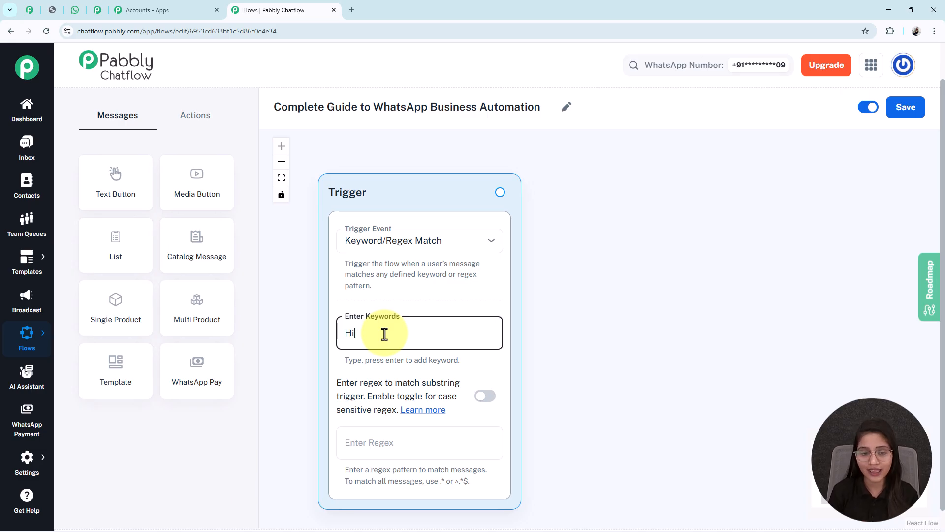
key("Return")
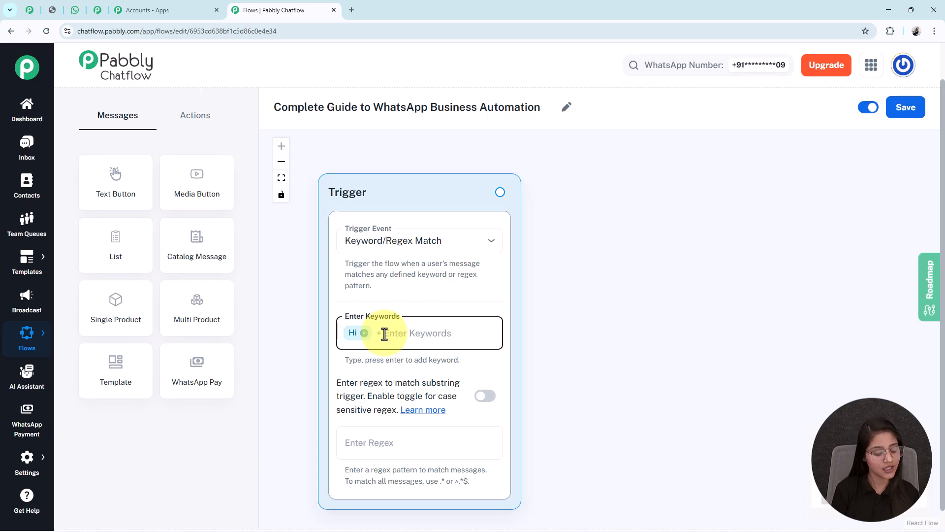
type("Hello")
key("Return")
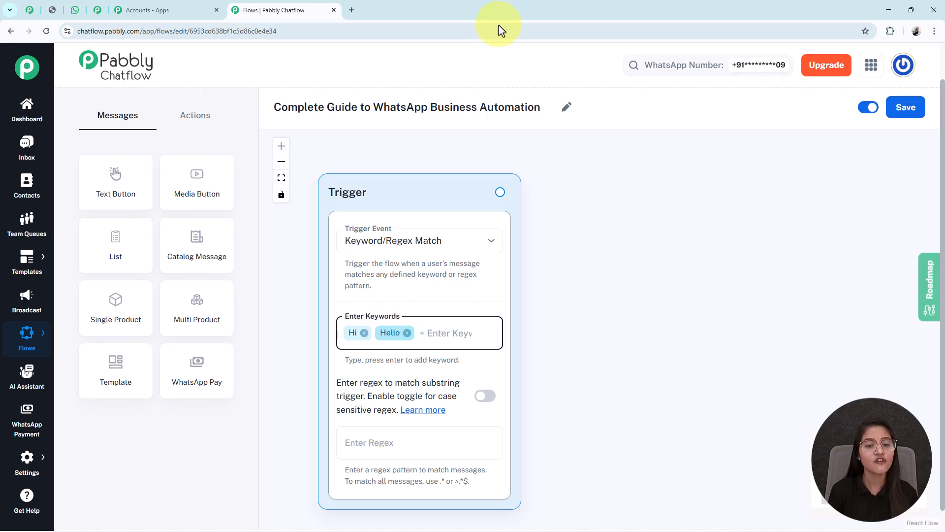
- Add a Text Button node beside the trigger with a message welcoming people to Greenfield International School and asking them to choose an option
left_click_drag(123, 169, 430, 321)
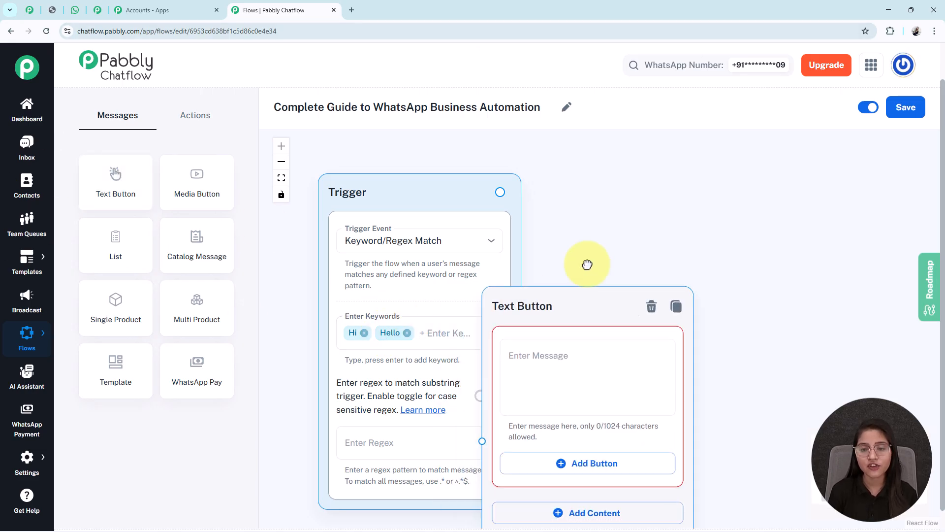
left_click_drag(821, 287, 622, 282)
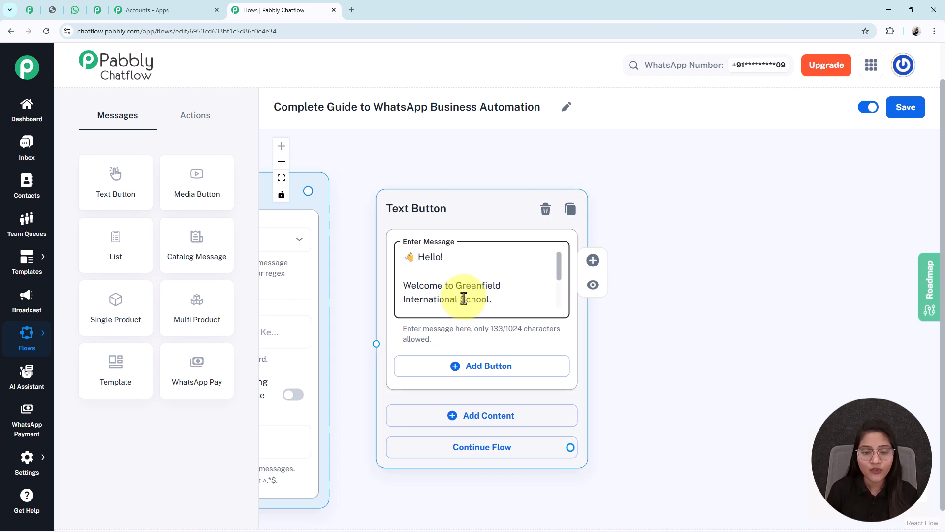
- Read through the full welcome message in the Text Button node, from the greeting to the closing line
key("Down")
key("Down")
key("Down")
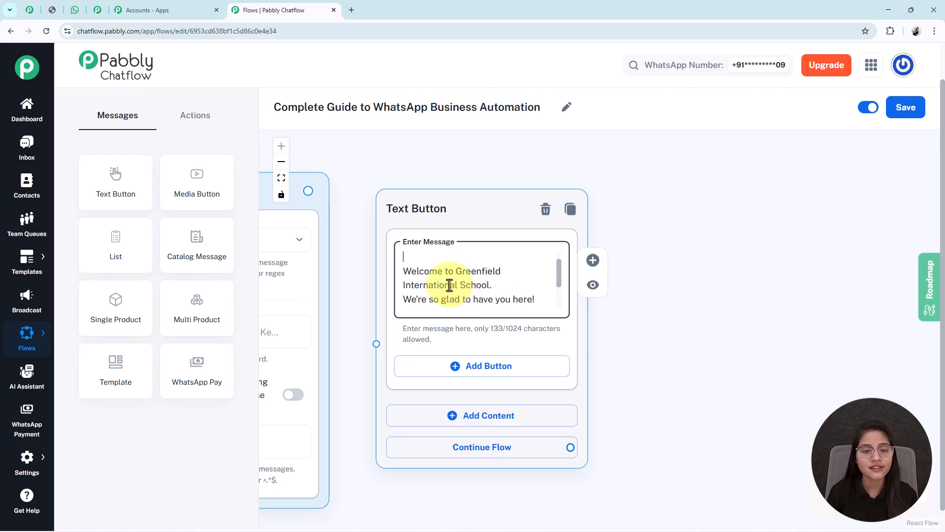
triple_click(450, 284)
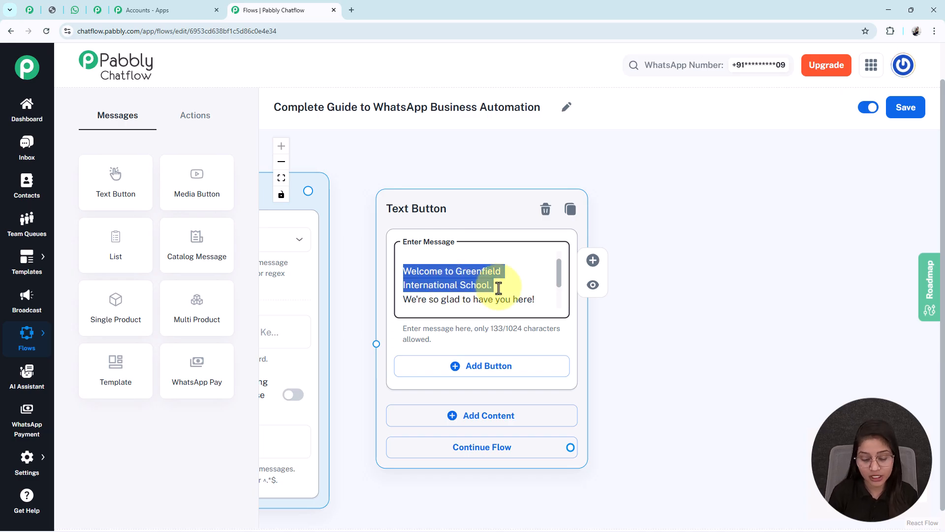
key("Down")
key("Down")
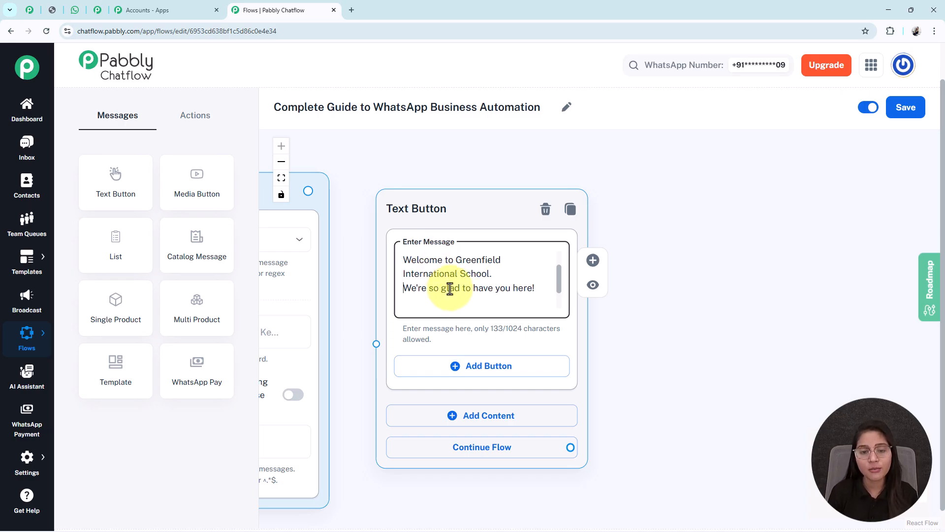
double_click(433, 274)
key("Down")
key("Down")
key("Down")
key("Down")
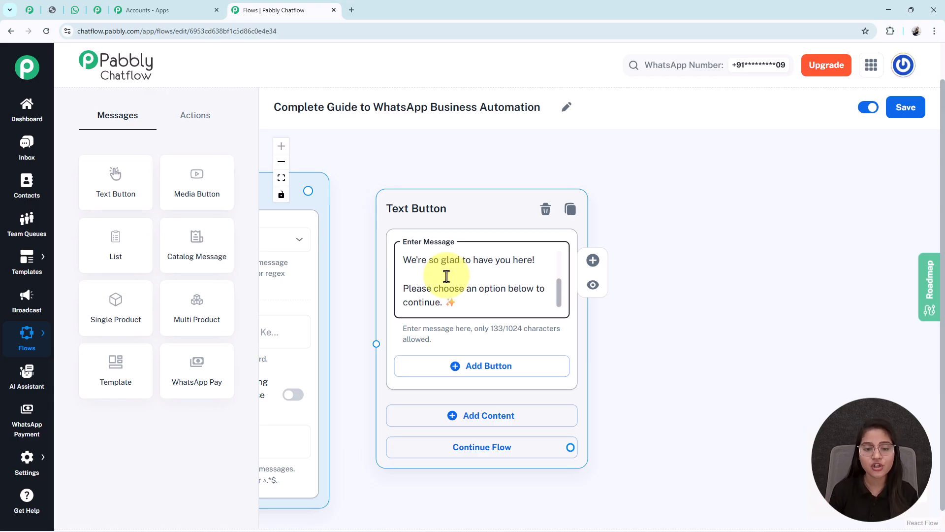
- Add a Quick Reply button named "🔘 Admission Info" to the welcome message
left_click(455, 375)
type("🔘 Admission Info")
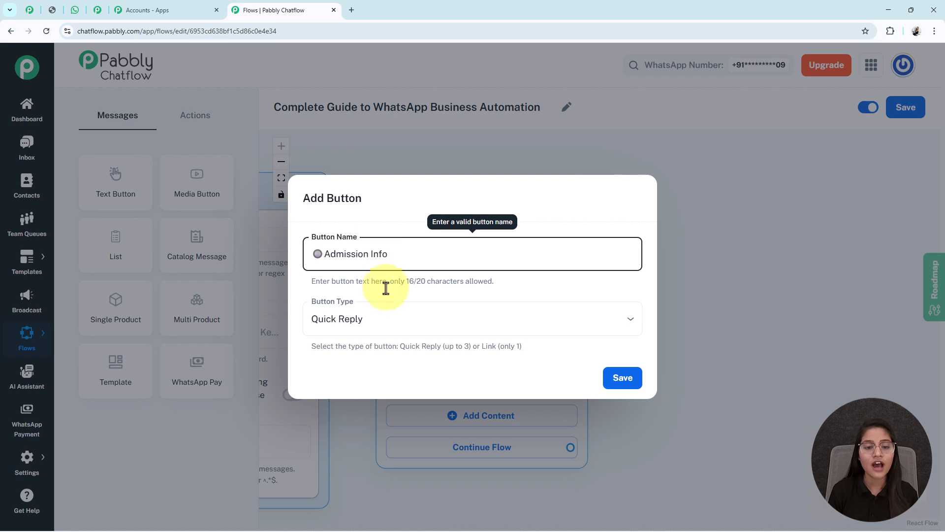
left_click(361, 326)
left_click(339, 349)
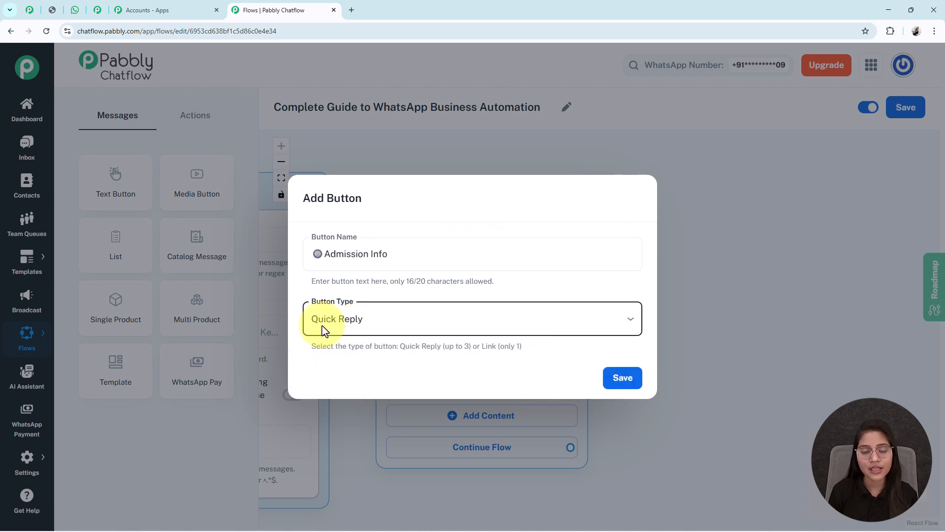
left_click(625, 387)
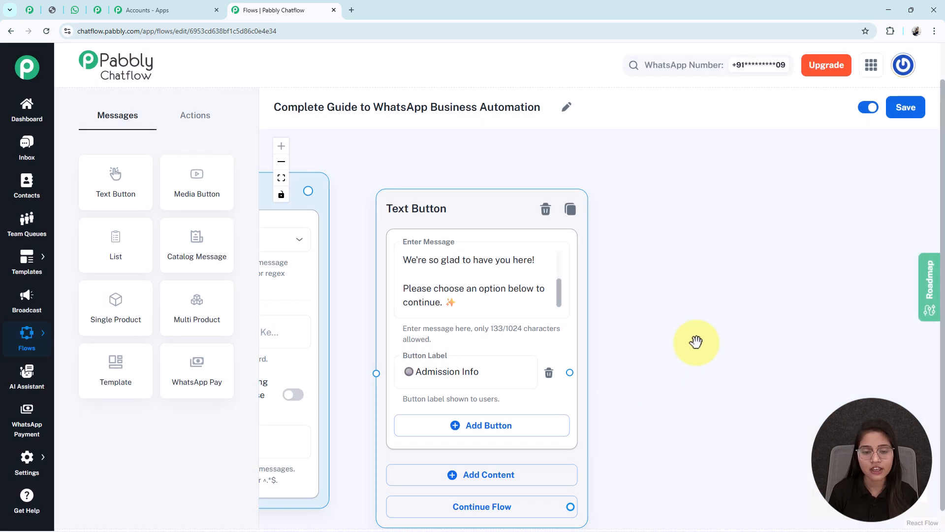
- Arrange the welcome Text Button node beside the trigger and connect the trigger's output to it
scroll(697, 342, "down", 2)
left_click_drag(488, 236, 494, 235)
left_click_drag(722, 290, 795, 281)
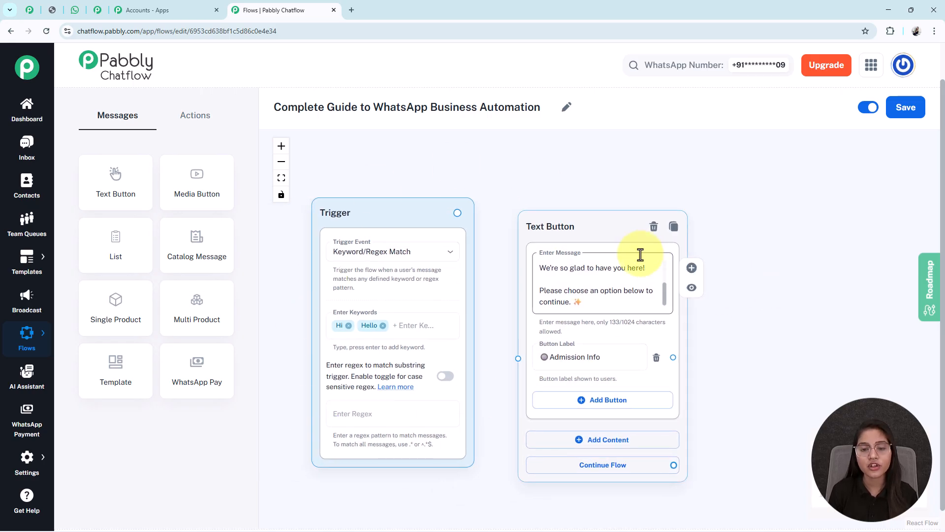
left_click_drag(593, 235, 589, 228)
mouse_move(456, 213)
left_mouse_down()
mouse_move(470, 226)
mouse_move(504, 352)
mouse_move(515, 351)
left_mouse_up()
- Add a second Text Button node after the welcome message with the text "📌 _Great! Here are the admission-related options:_"
left_click_drag(771, 333, 633, 315)
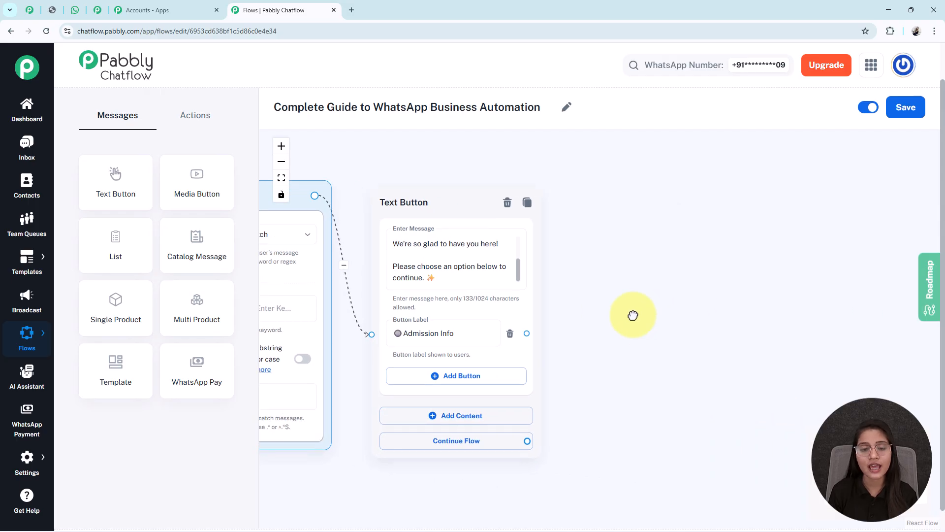
scroll(634, 314, "up", 1)
scroll(632, 313, "down", 1)
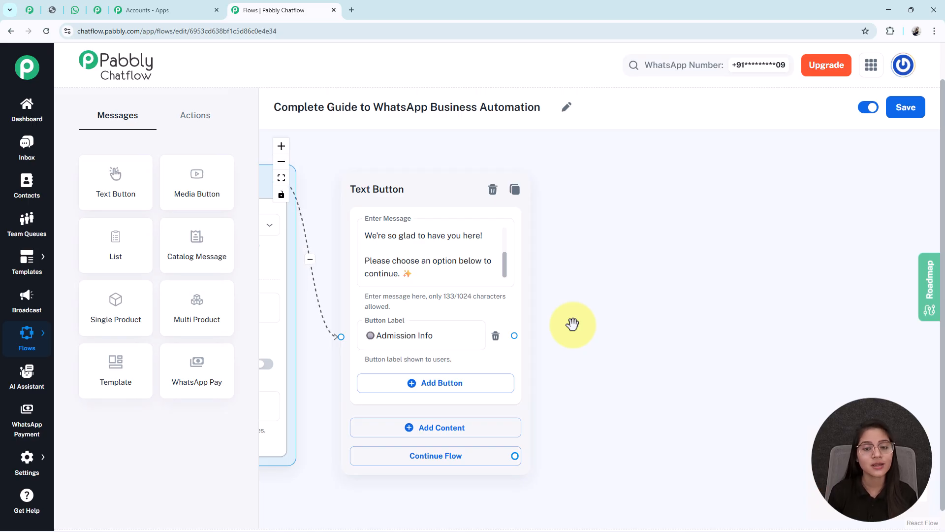
left_click(127, 172)
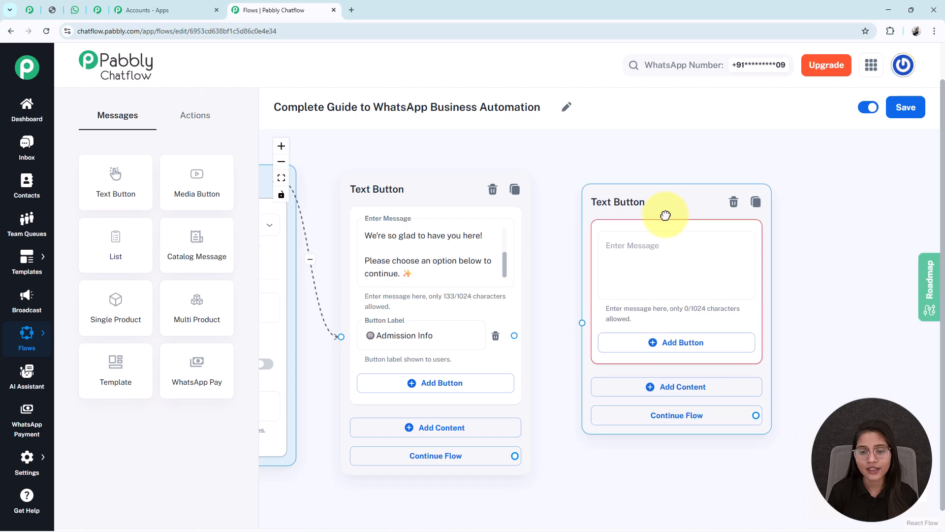
left_click(556, 265)
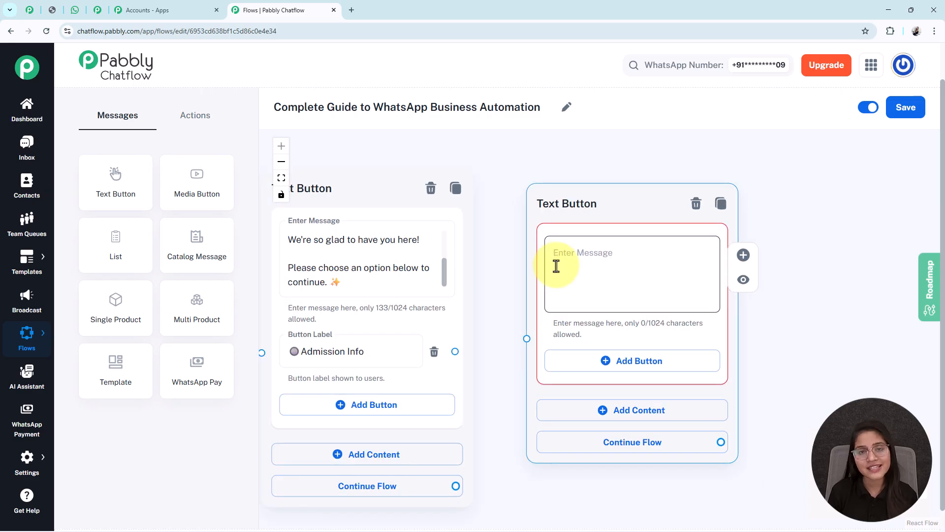
type("📌 _Great! Here are the admission-related options:_")
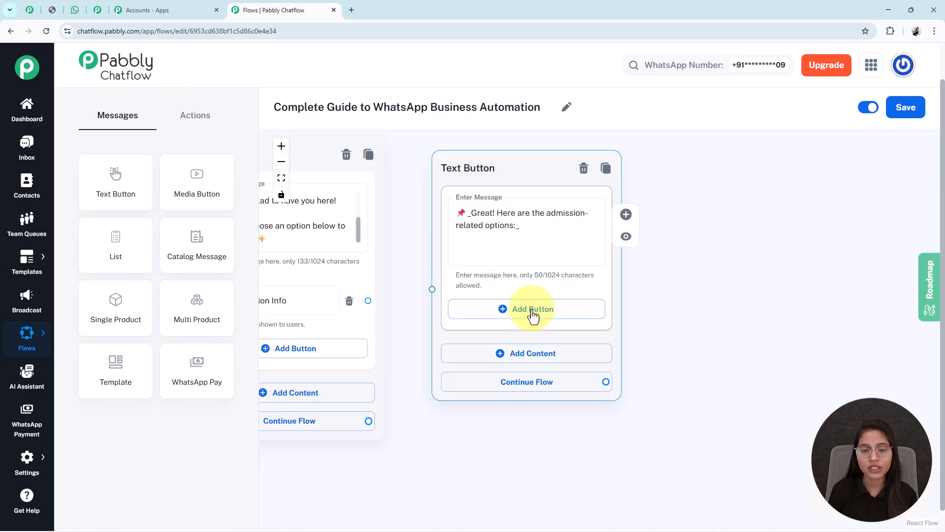
- Add three Quick Reply buttons to the admission options message: "🔹 Admission Process", "🔹 Fees Structure" and "🔹 School Facilities"
left_click(532, 315)
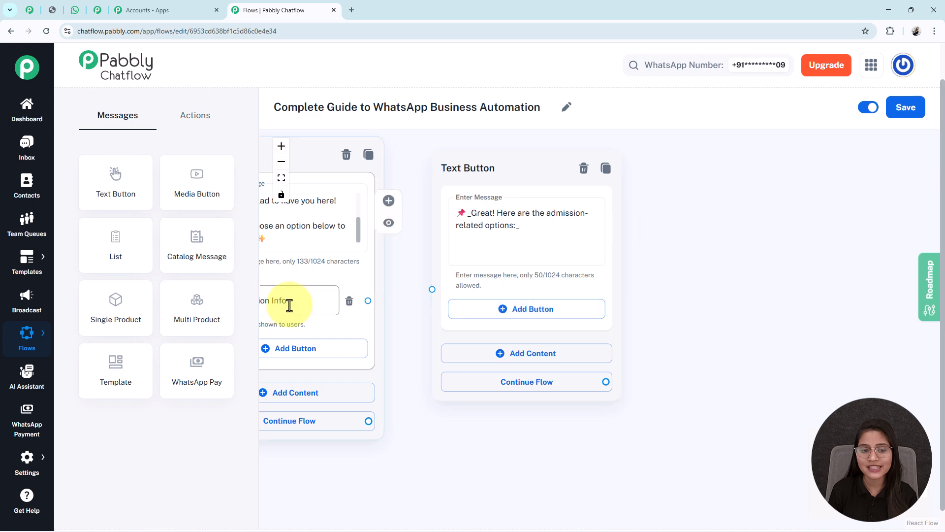
left_click(519, 321)
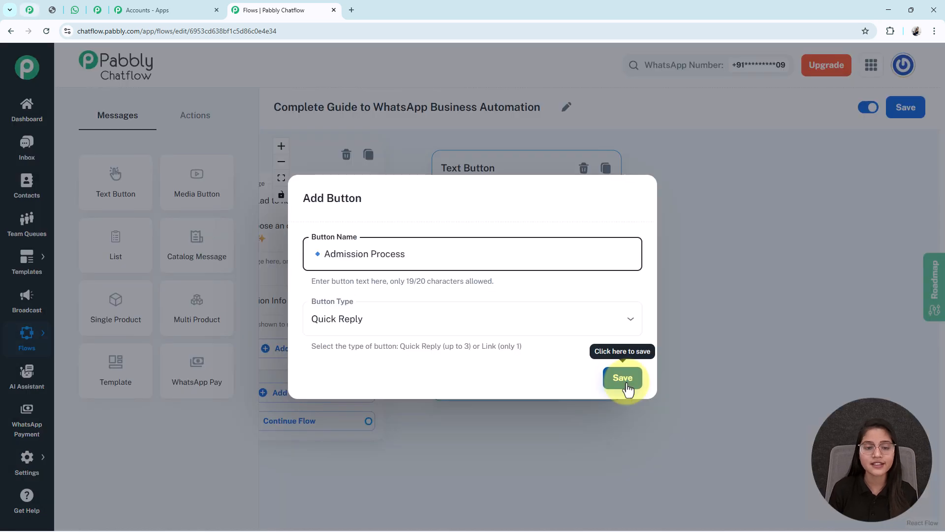
left_click(629, 389)
left_click(544, 361)
type("Fees Structure")
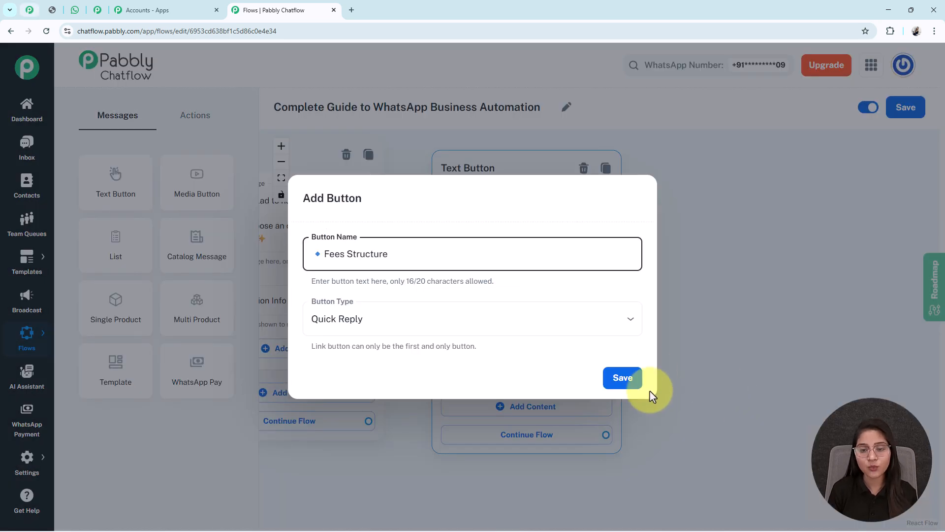
left_click(623, 383)
left_click(504, 414)
type("School Facilities")
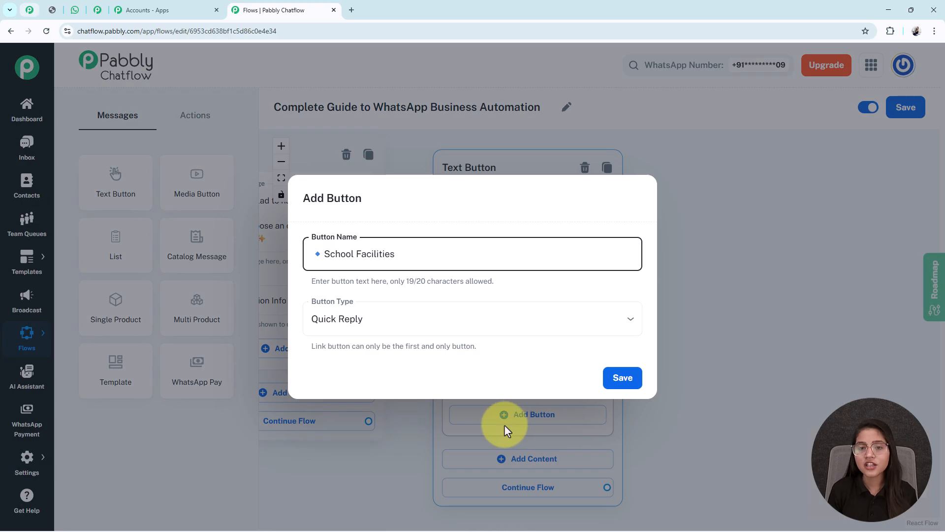
left_click(623, 382)
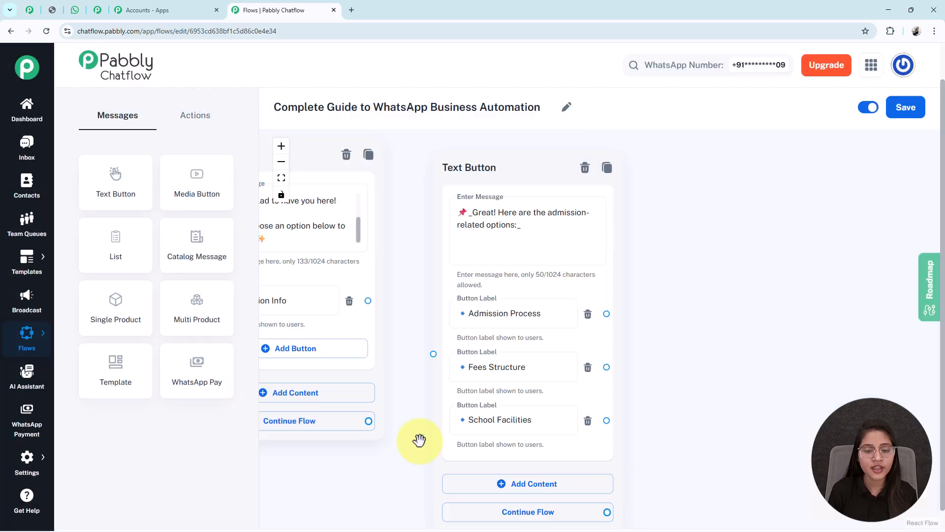
- Connect the welcome message's Admission Info button to the admission options Text Button node
scroll(470, 442, "down", 2)
left_click_drag(452, 309, 505, 351)
left_click_drag(741, 354, 645, 363)
scroll(644, 364, "up", 3)
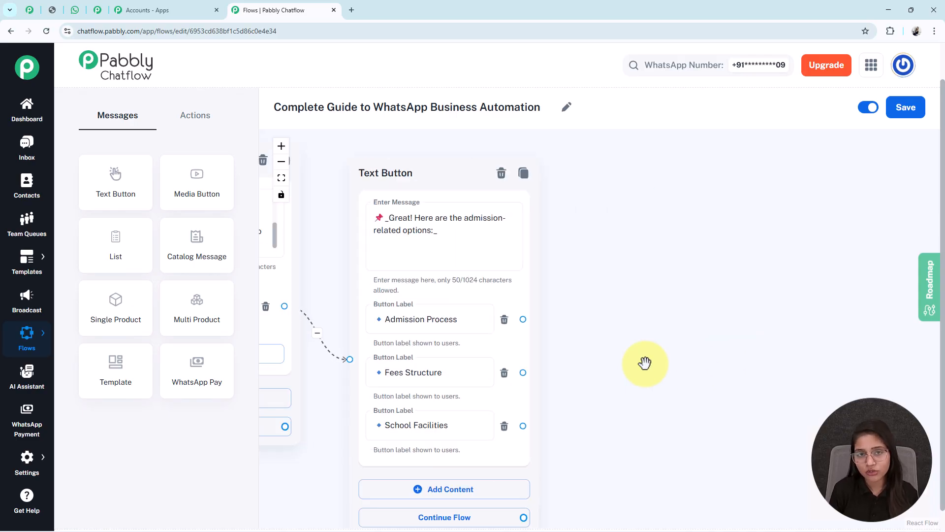
- Add a Text Button node with the admission process message ending "Do you want to register your child?" and connect the Admission Process button to it
scroll(645, 363, "up", 1)
left_click_drag(620, 372, 634, 335)
left_click(395, 258)
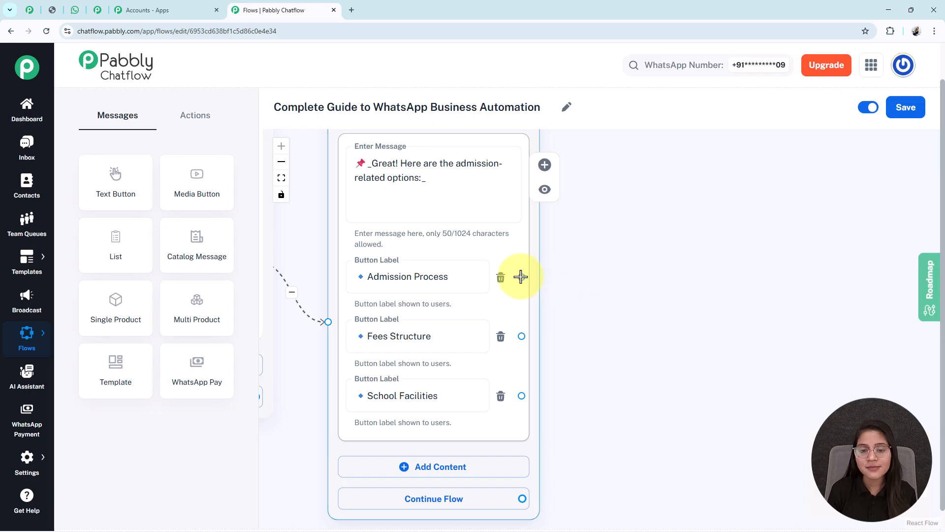
left_click_drag(521, 276, 662, 158)
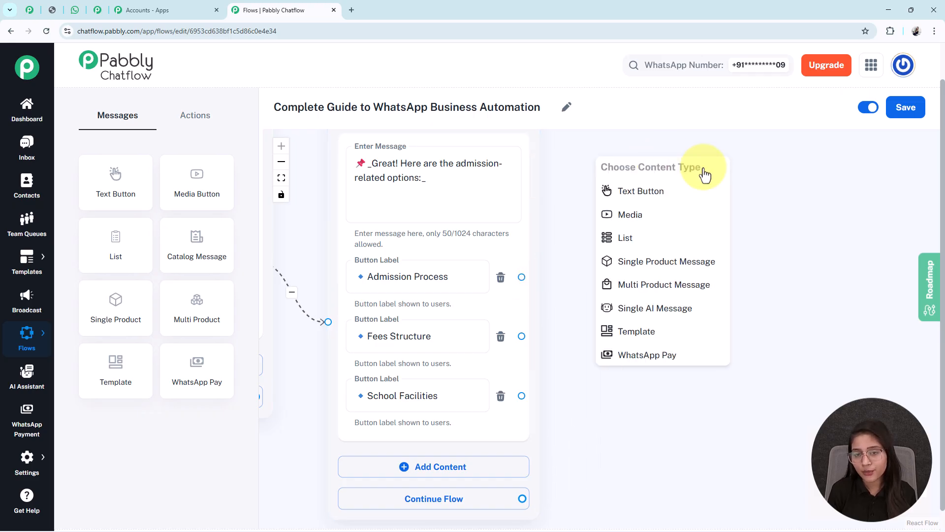
left_click(661, 195)
left_click(652, 213)
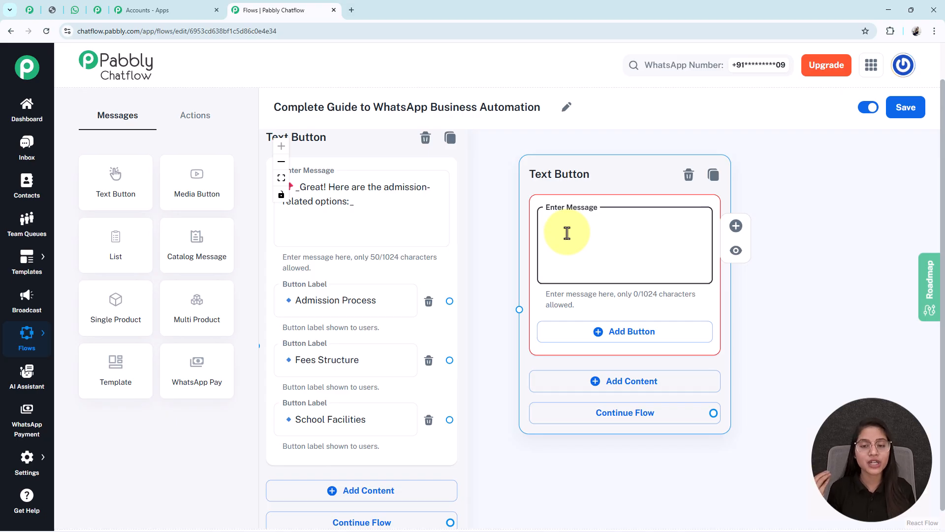
key("ctrl+v")
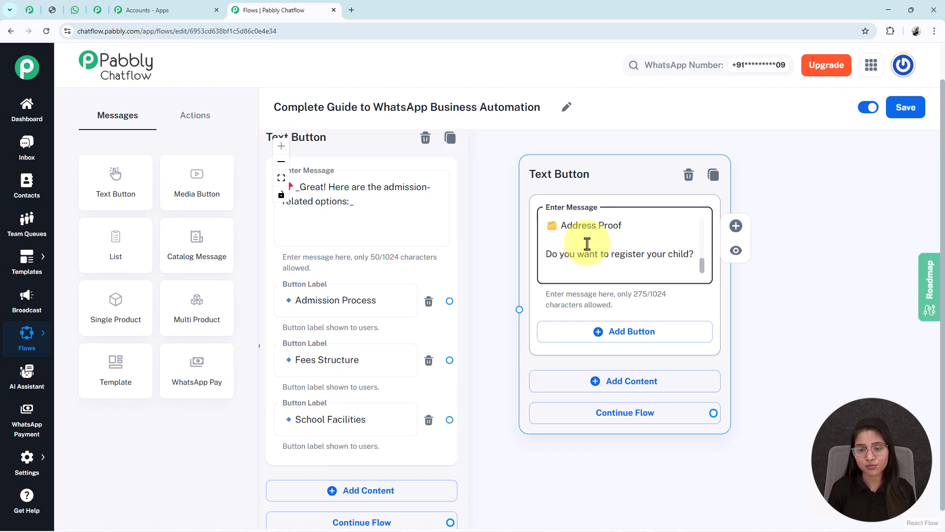
left_click_drag(450, 302, 519, 309)
- Review the admission process message text, including the required documents and the closing registration question
left_click(650, 261)
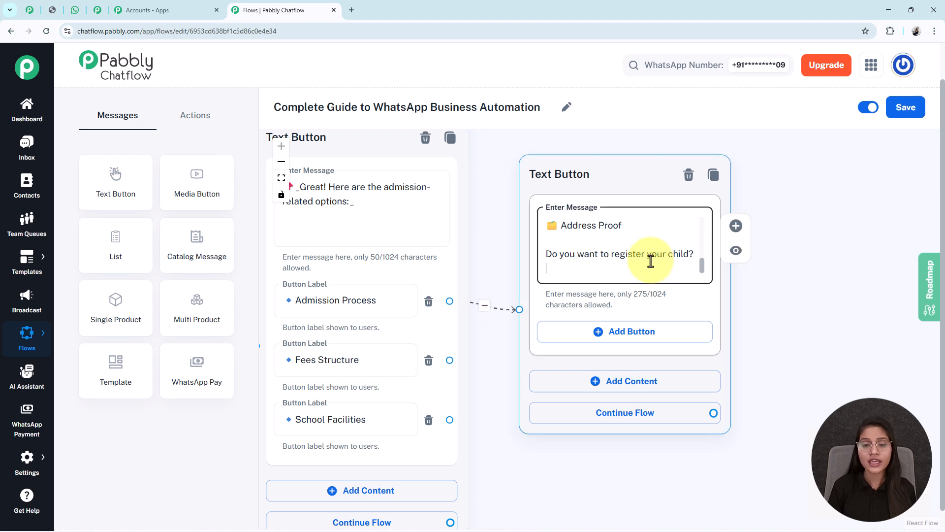
key("Up")
key("Up")
key("Up")
key("Down")
key("Down")
key("Down")
key("Down")
key("Down")
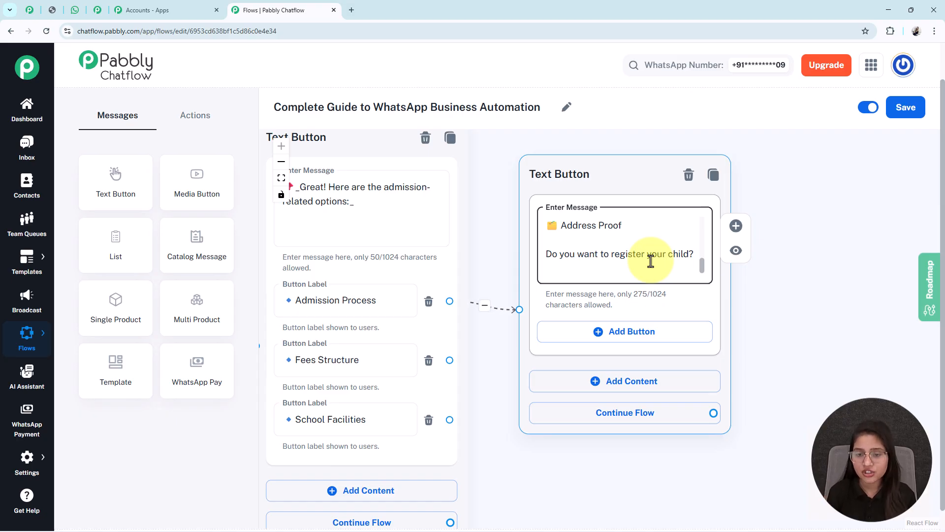
- Add two Quick Reply buttons to the admission process message: "Register Now 📋" and "Back🔙"
left_click(576, 333)
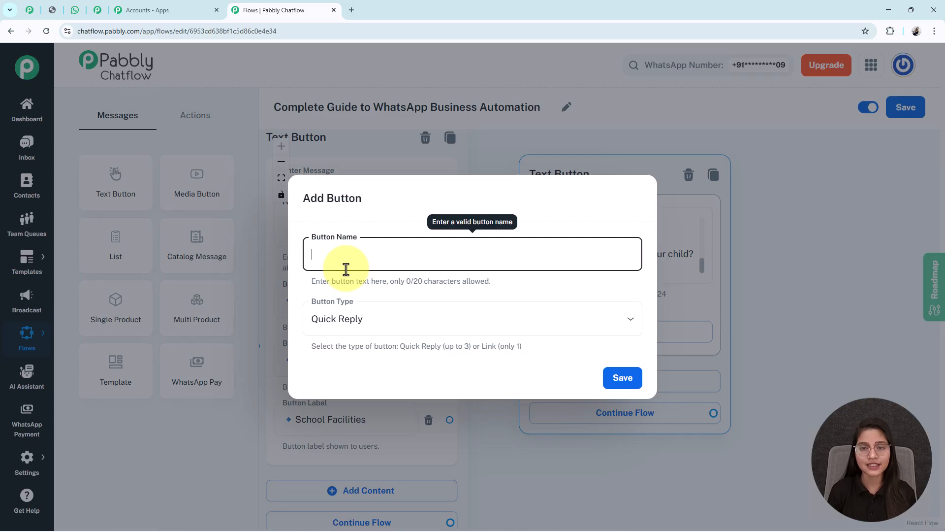
type("Register Now 📋")
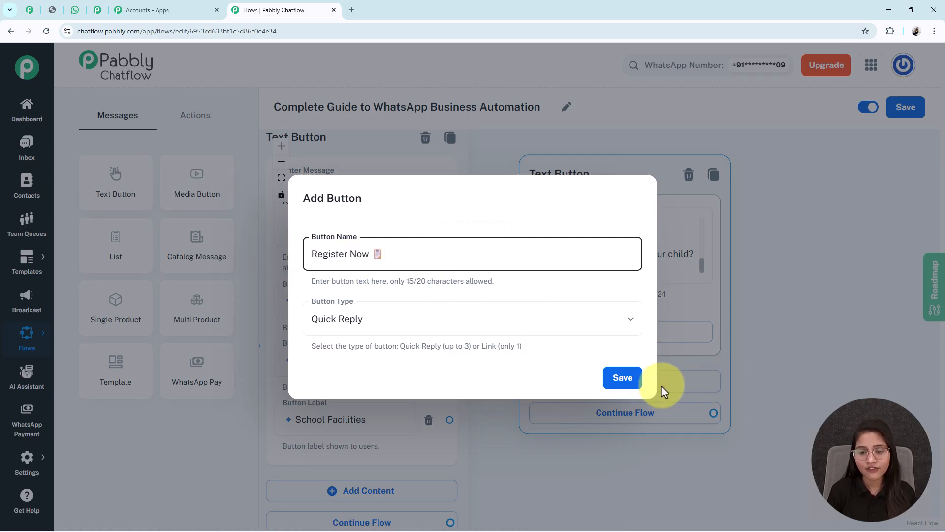
left_click(622, 378)
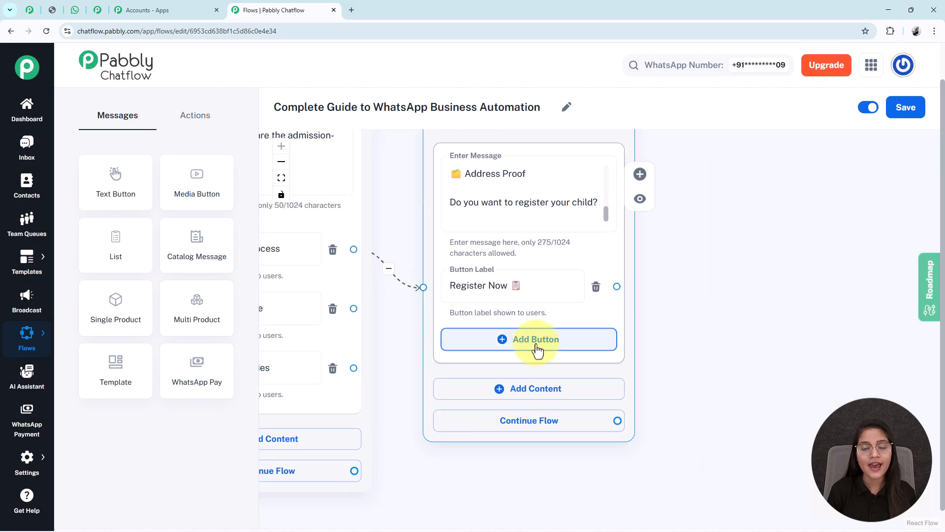
left_click(537, 345)
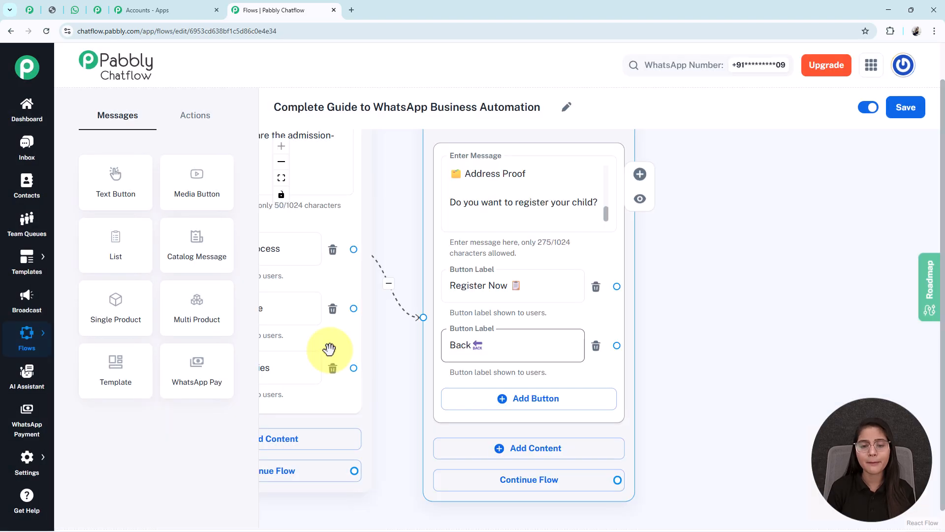
- Connect the admission process message's Back button to the admission options Text Button node
left_click_drag(682, 388, 611, 297)
left_click_drag(568, 374, 170, 288)
scroll(650, 305, "down", 2)
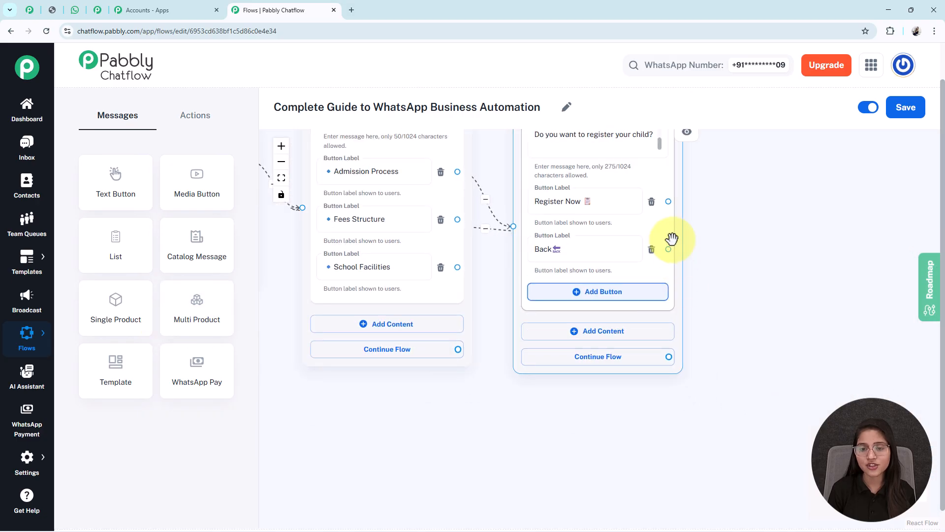
left_click_drag(760, 264, 665, 349)
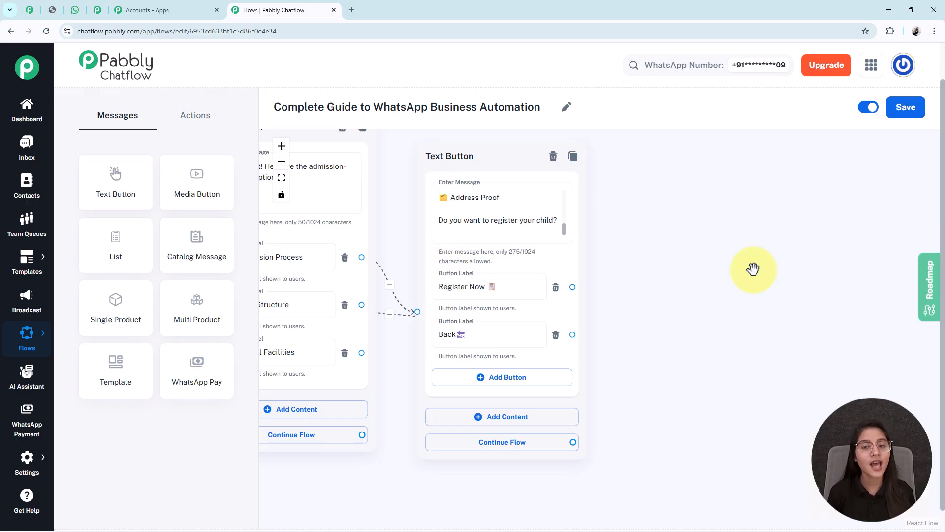
- Add an Ask Question node beside the admission process message, inviting registration and ending with "Please enter the student's full name:😊"
left_click(189, 119)
left_click(477, 236)
left_click_drag(739, 258, 943, 309)
left_click_drag(324, 293, 919, 289)
left_click_drag(765, 219, 519, 192)
left_click_drag(571, 247, 594, 249)
scroll(595, 248, "up", 2)
left_click(644, 306)
key("ctrl+v")
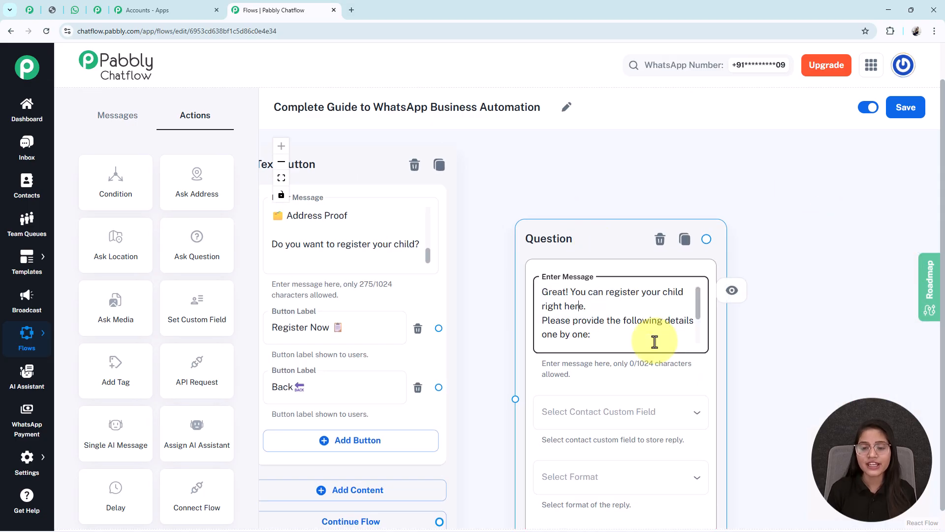
key("Down")
key("Down")
key("Down")
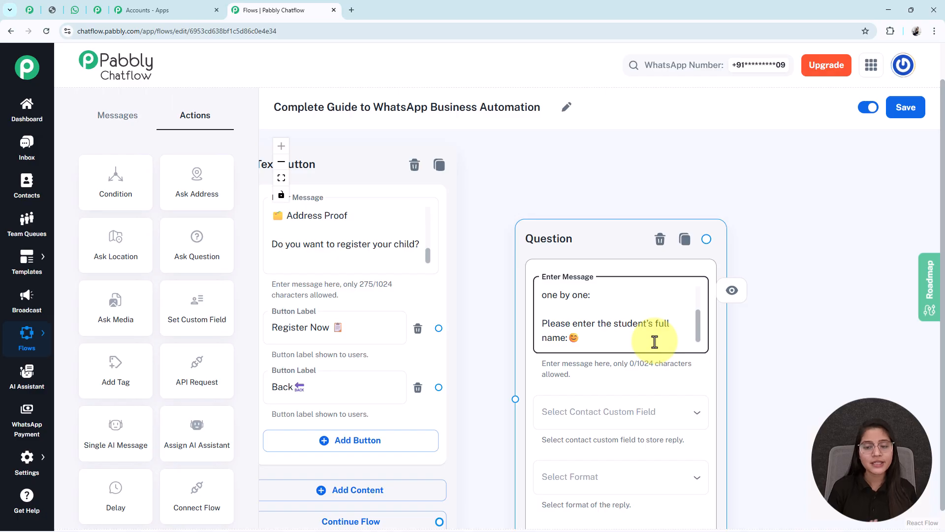
- Store the student name reply in the FullName contact custom field and set the reply format to Text
left_click(500, 350)
scroll(500, 353, "down", 15)
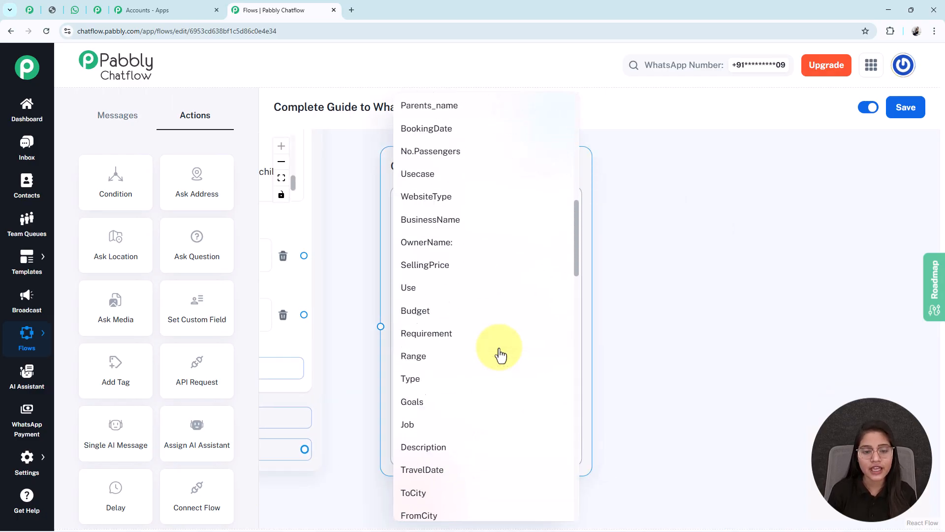
left_click(487, 405)
left_click(458, 416)
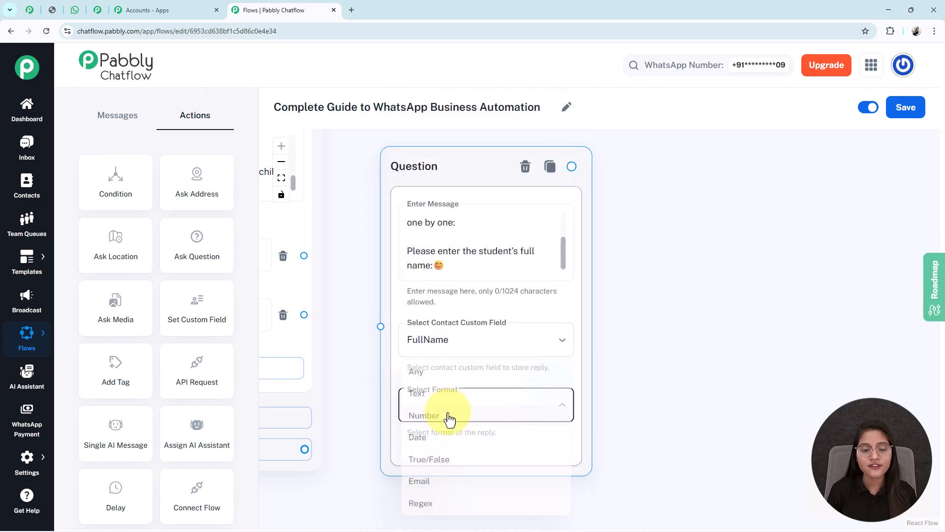
left_click(415, 392)
left_click_drag(687, 464, 686, 376)
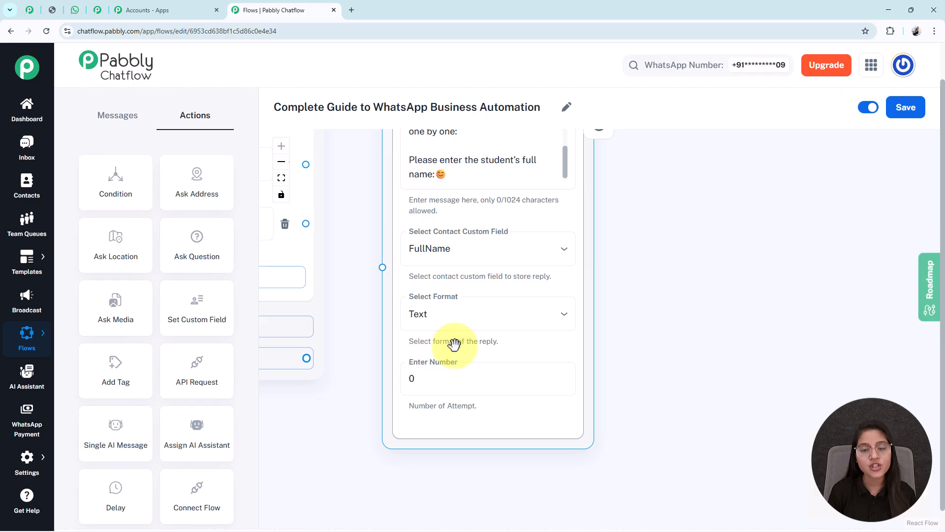
triple_click(447, 178)
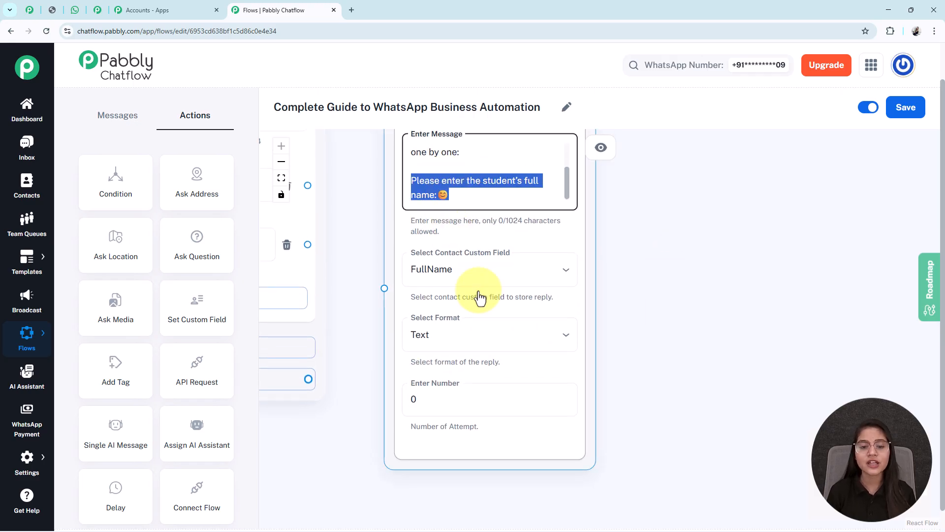
left_click(465, 344)
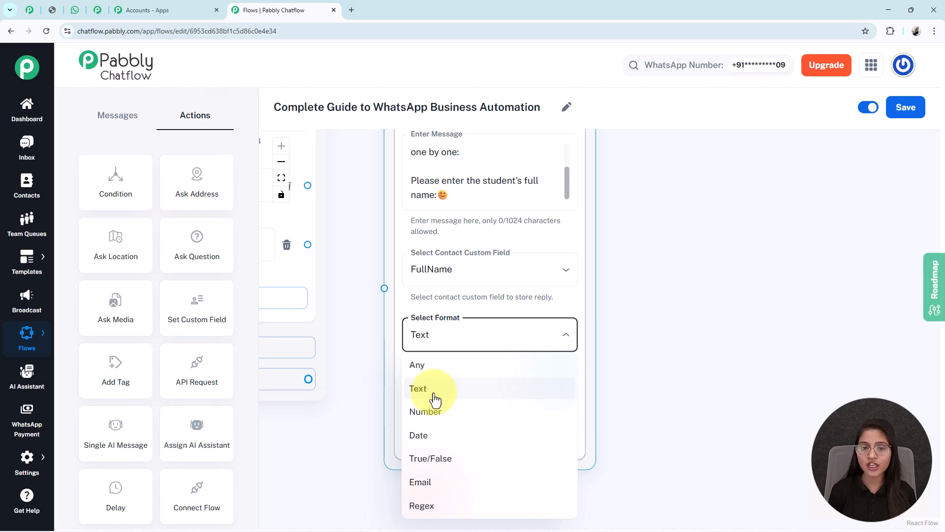
left_click(625, 299)
- Try 1 as the student name question's number of attempts to show its validation error message field, and set it back to 0
left_click(472, 403)
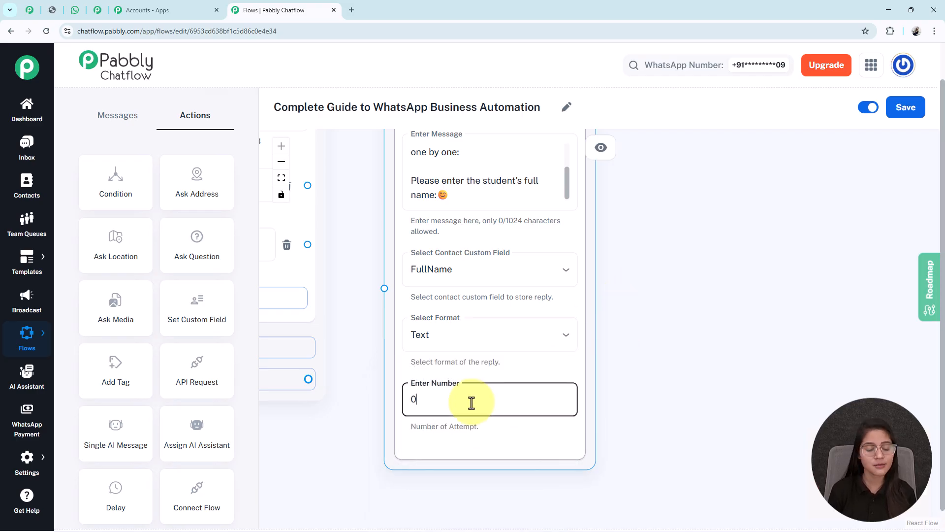
key("BackSpace")
type("1")
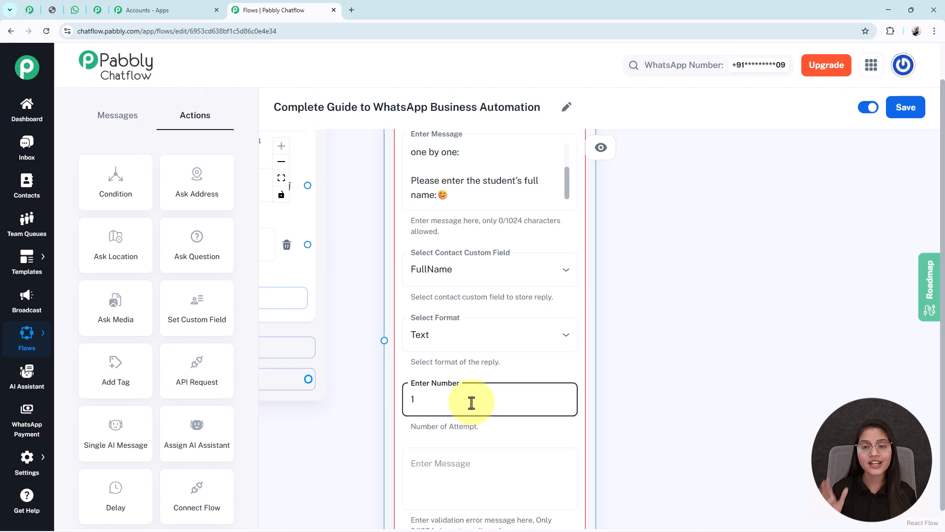
scroll(711, 443, "down", 2)
left_click(465, 392)
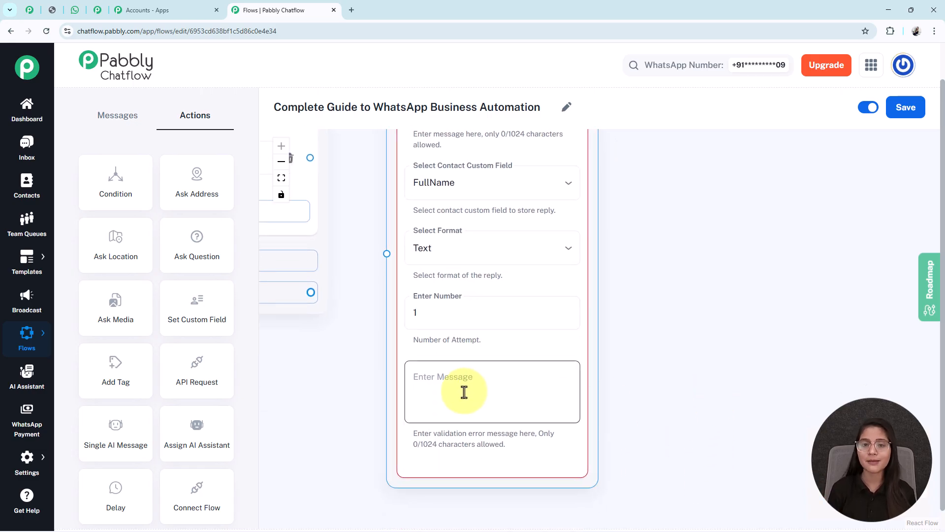
left_click(455, 313)
key("BackSpace")
type("0")
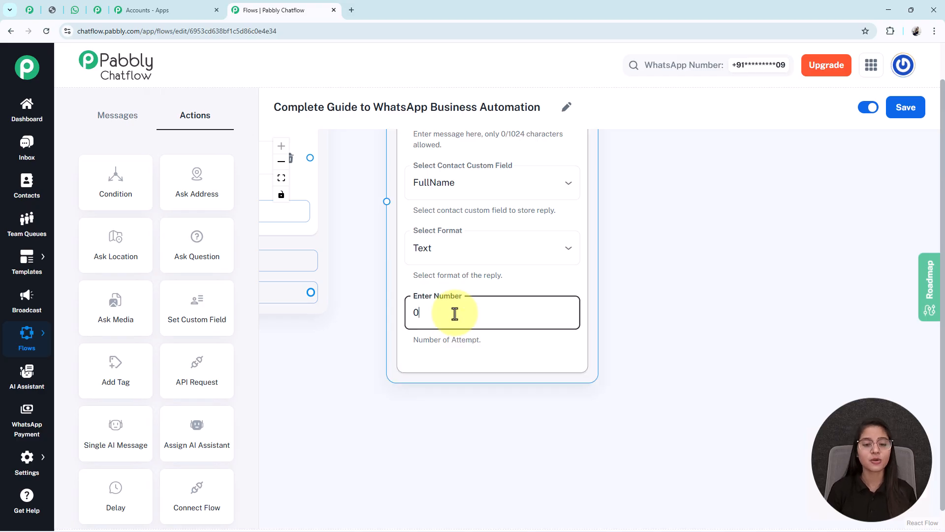
- Connect the Register Now button of the admission process message to the student name Question node
scroll(455, 313, "down", 2)
left_click_drag(330, 419, 427, 528)
left_click_drag(448, 266, 505, 341)
left_click_drag(716, 334, 560, 340)
scroll(560, 341, "down", 2)
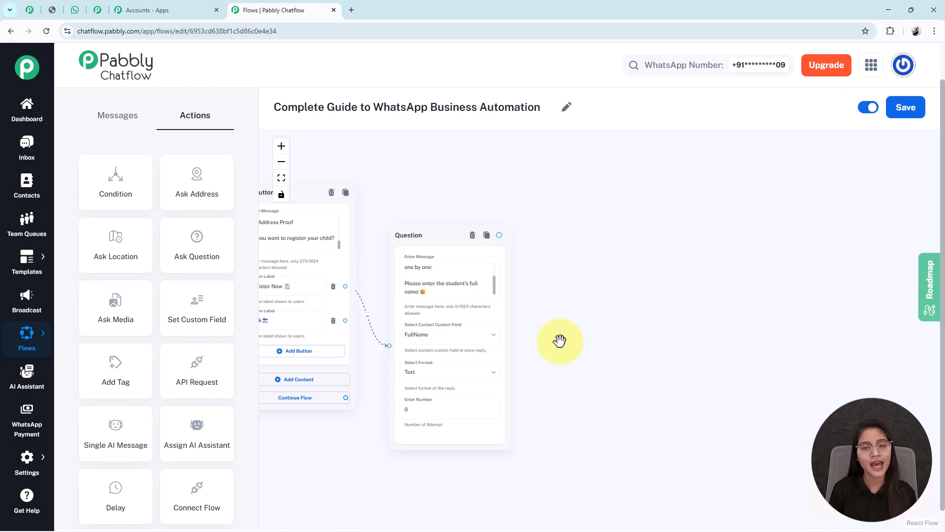
left_click_drag(560, 341, 538, 344)
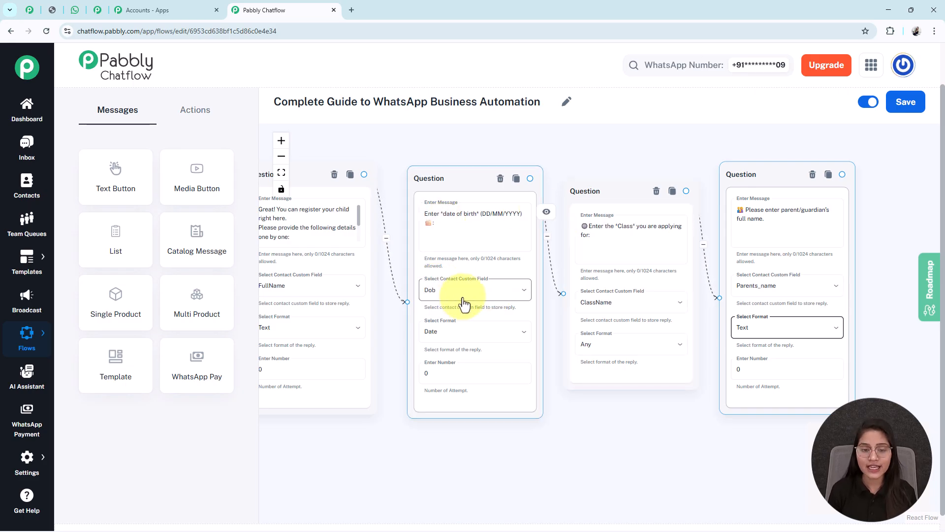
- Review the custom fields and reply formats of the date of birth, class and parent/guardian name Question nodes
left_click_drag(660, 431, 578, 442)
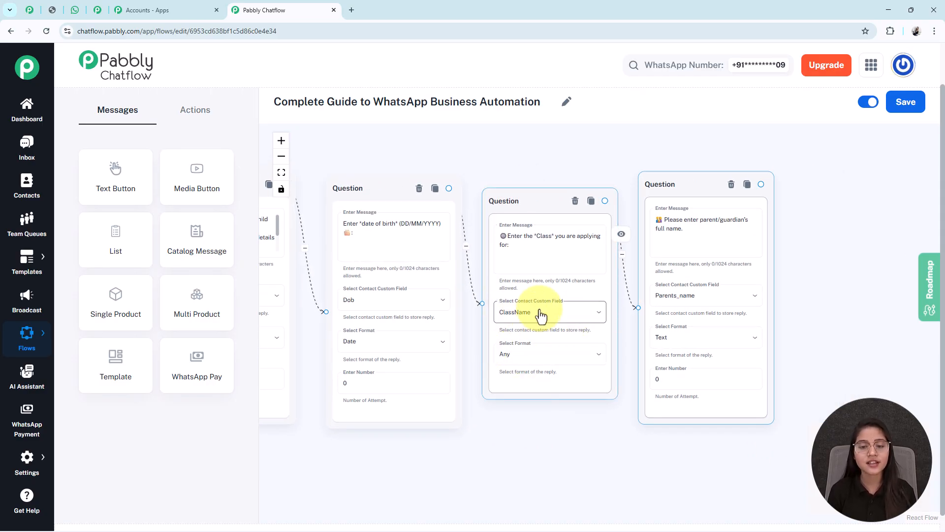
left_click_drag(812, 317, 622, 298)
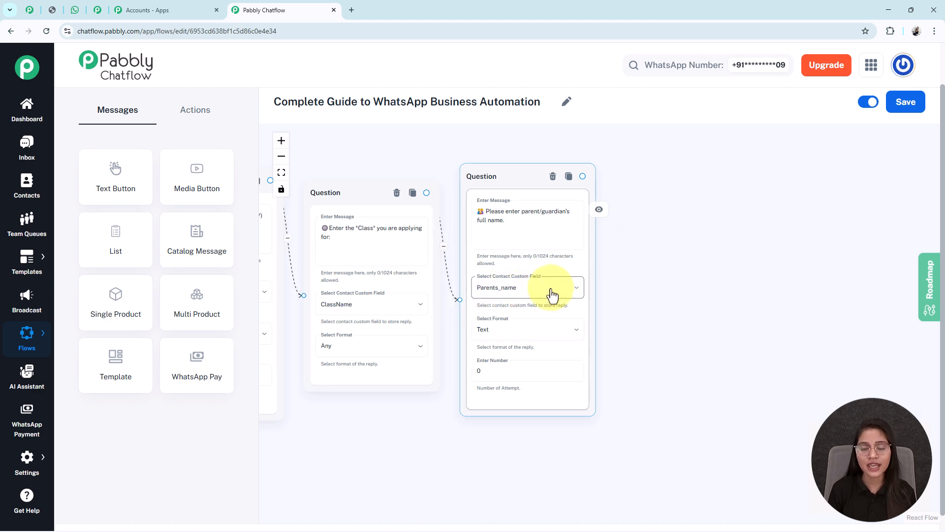
scroll(507, 343, "down", 5)
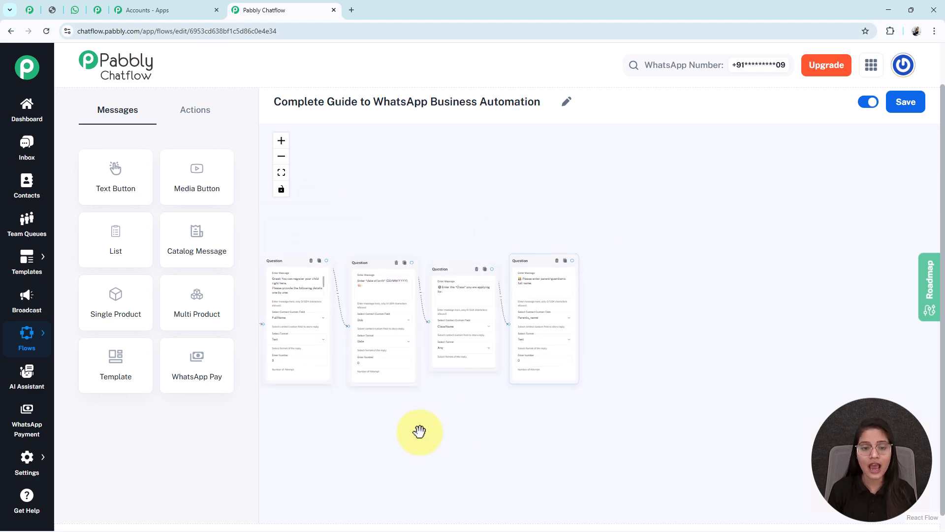
left_click_drag(684, 401, 591, 422)
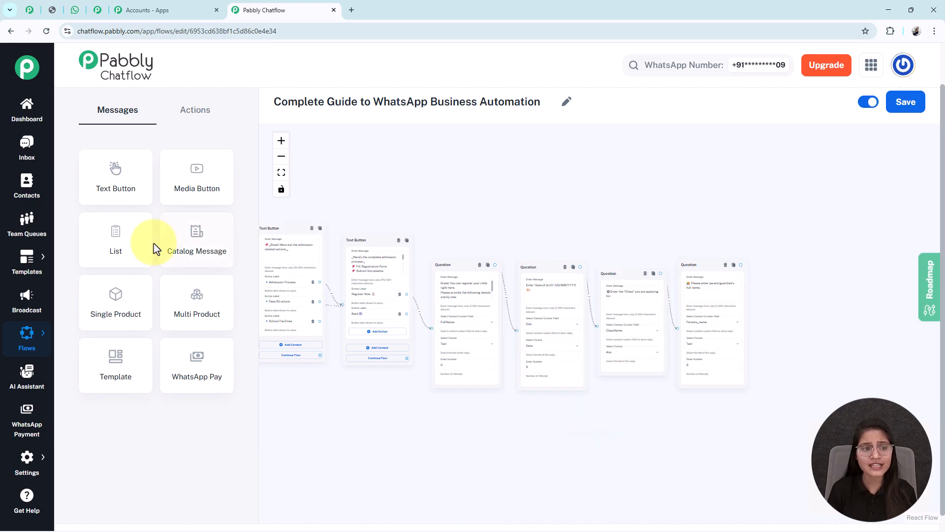
- Add a Text Button node after the parent/guardian question with the message beginning "✅ *Registration Request Submitted Successfully!*"
left_click(124, 182)
left_click_drag(614, 187, 862, 209)
left_click_drag(410, 291, 842, 307)
scroll(610, 234, "up", 8)
left_click_drag(830, 296, 642, 123)
left_click(660, 251)
key("ctrl+v")
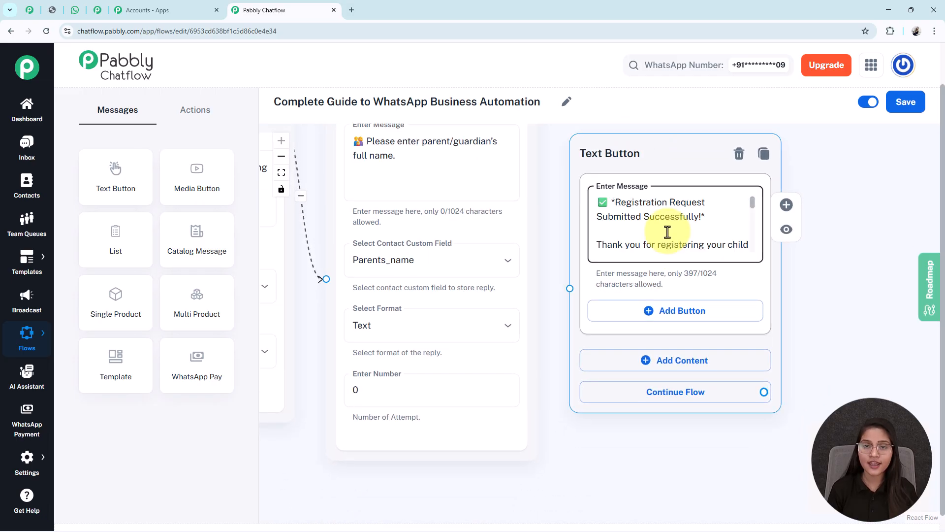
- Examine the registration summary in the confirmation message and the custom field variables used for student name, date of birth, class and parent name
scroll(667, 231, "down", 5)
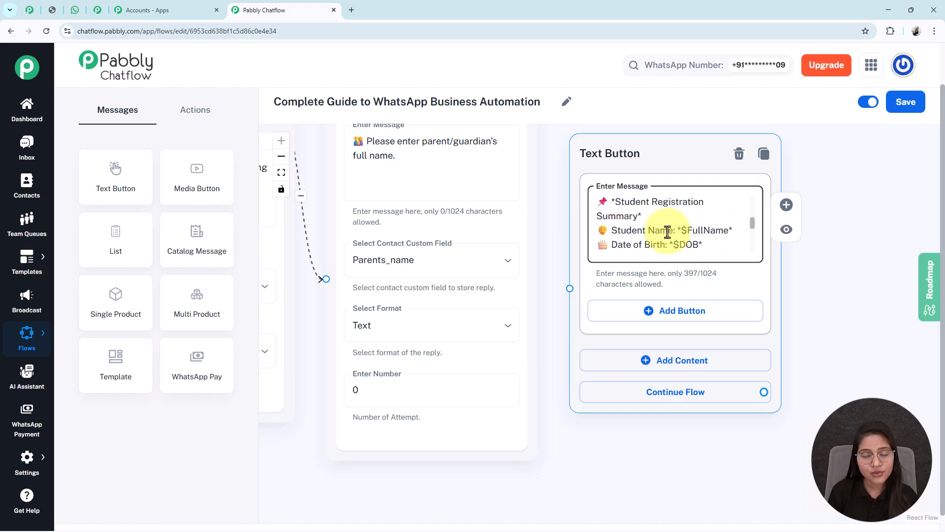
scroll(668, 232, "down", 3)
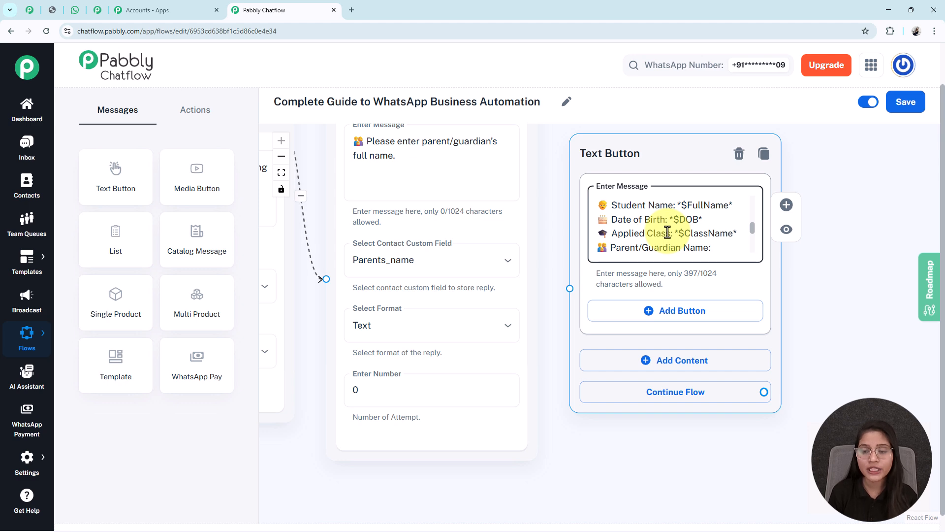
scroll(667, 232, "down", 1)
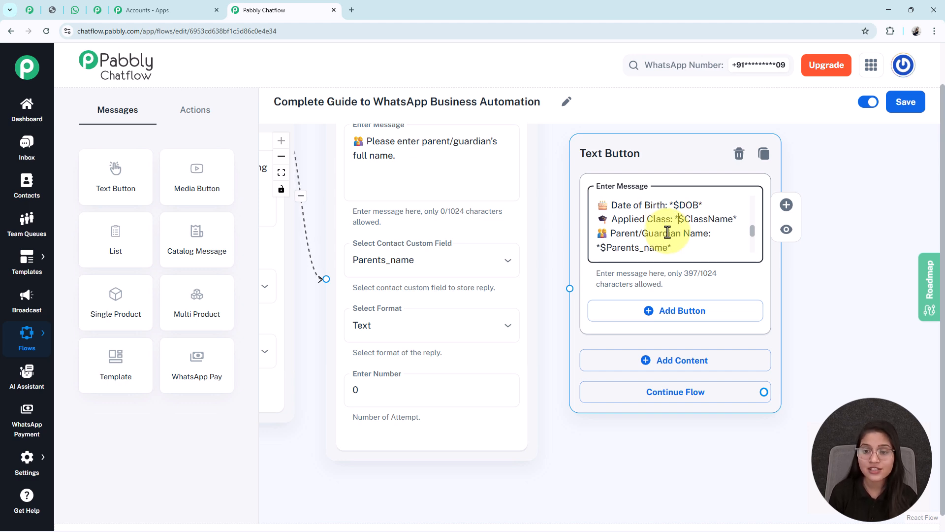
scroll(667, 232, "up", 2)
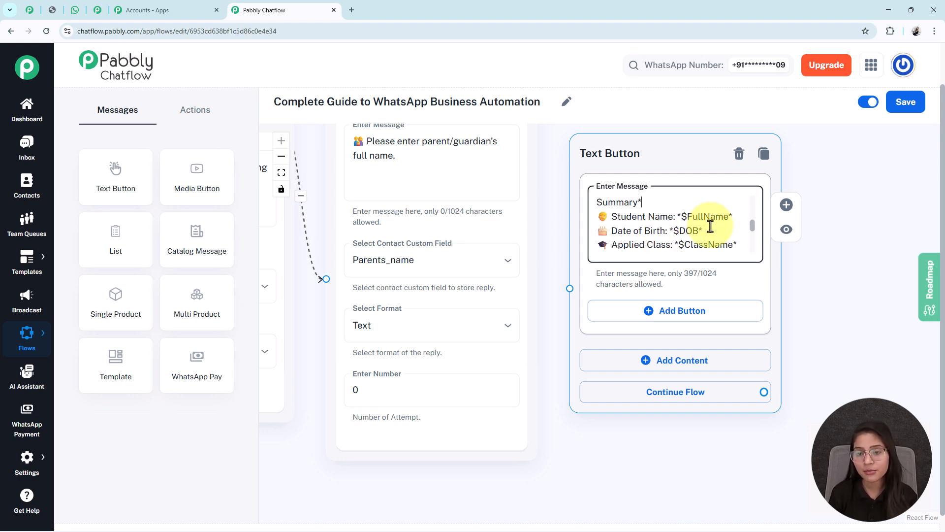
double_click(704, 217)
double_click(690, 231)
double_click(687, 244)
left_click(679, 235)
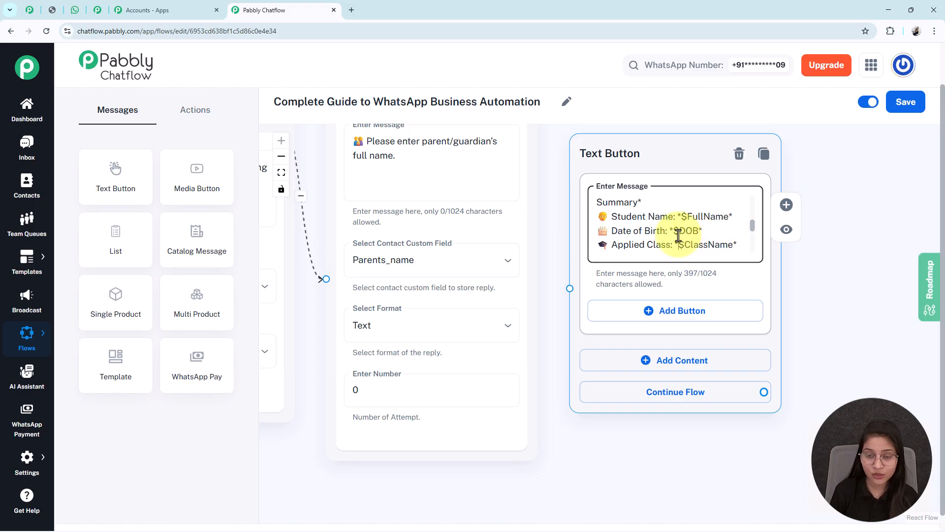
- Compare the variables in the confirmation message with the custom fields chosen in the student name, date of birth, class and parent/guardian Question nodes
scroll(679, 235, "down", 1)
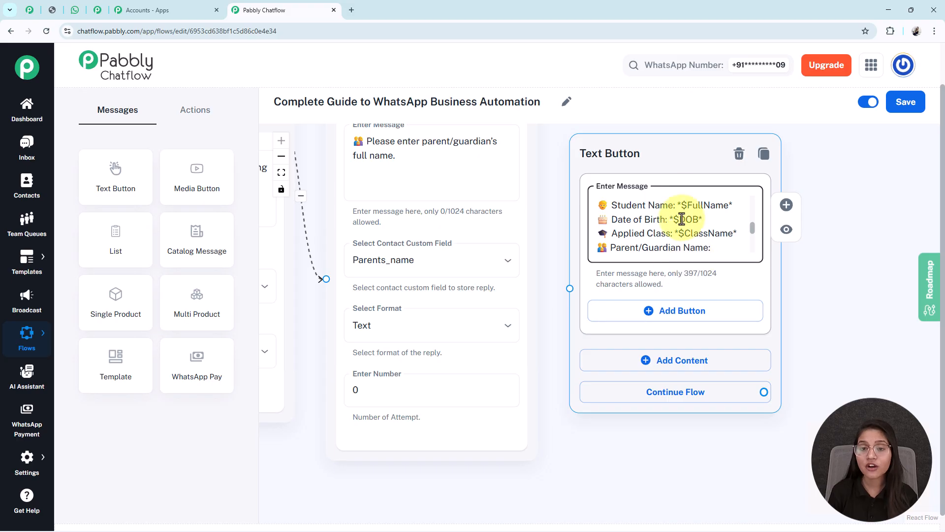
scroll(754, 458, "left", 7)
scroll(610, 429, "down", 5)
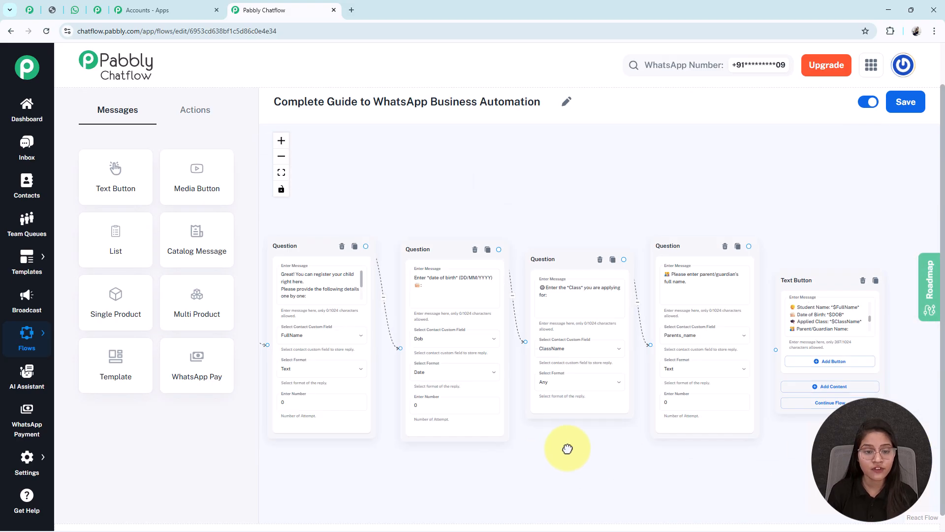
left_click_drag(543, 460, 621, 437)
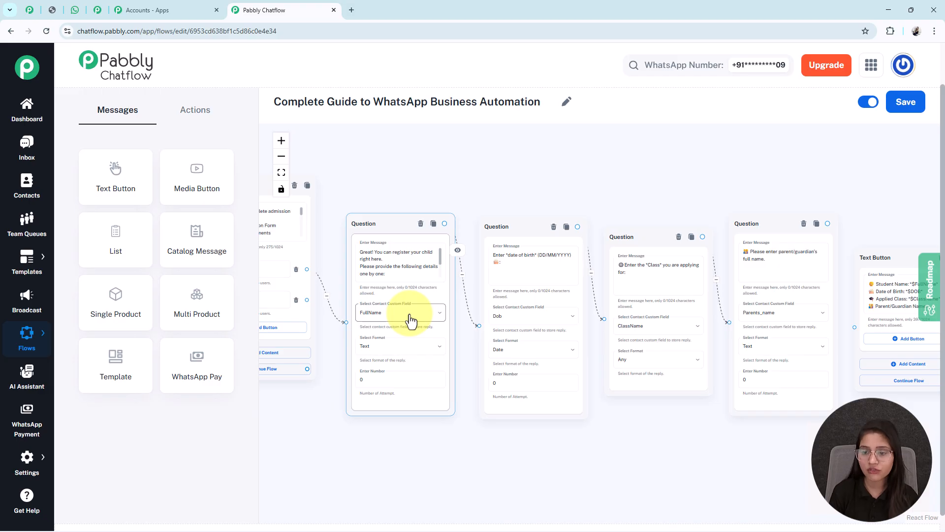
left_click_drag(625, 443, 370, 490)
scroll(658, 309, "up", 3)
left_click(723, 323)
double_click(724, 314)
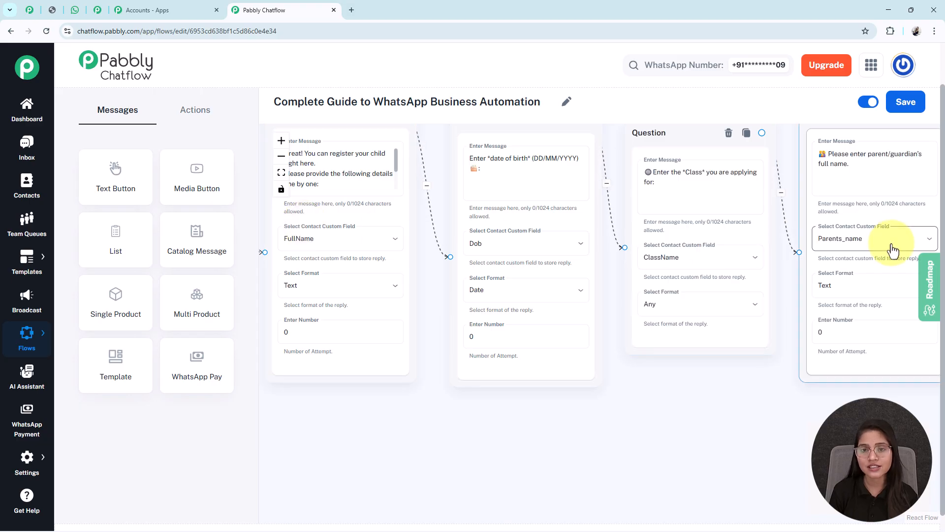
scroll(857, 250, "down", 1)
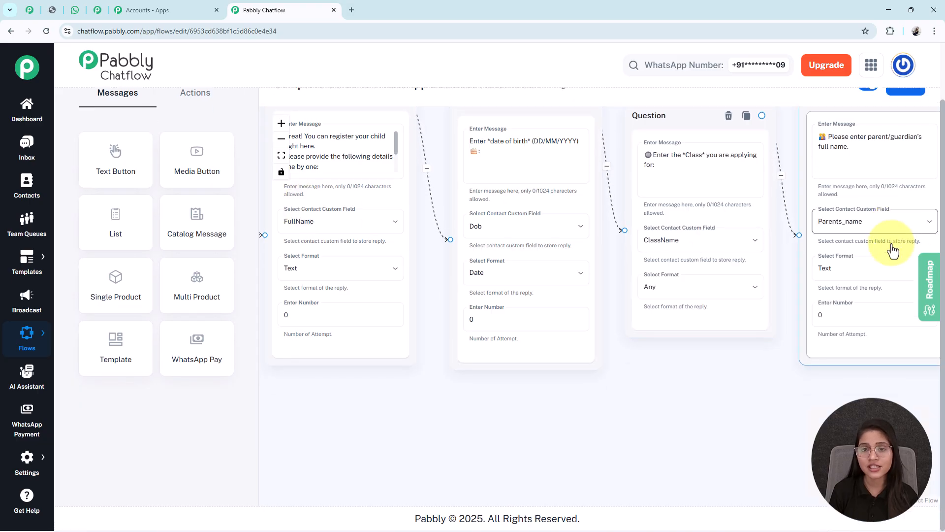
scroll(942, 177, "up", 1)
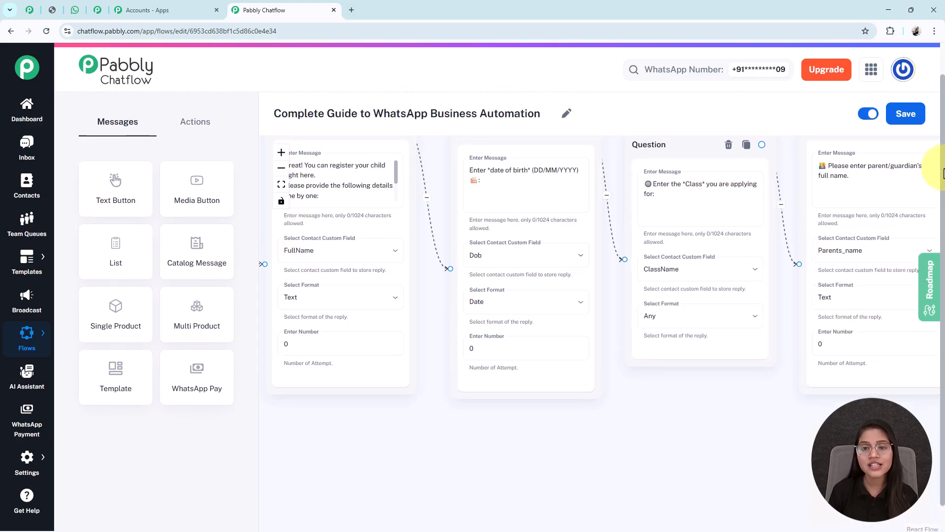
scroll(923, 187, "down", 1)
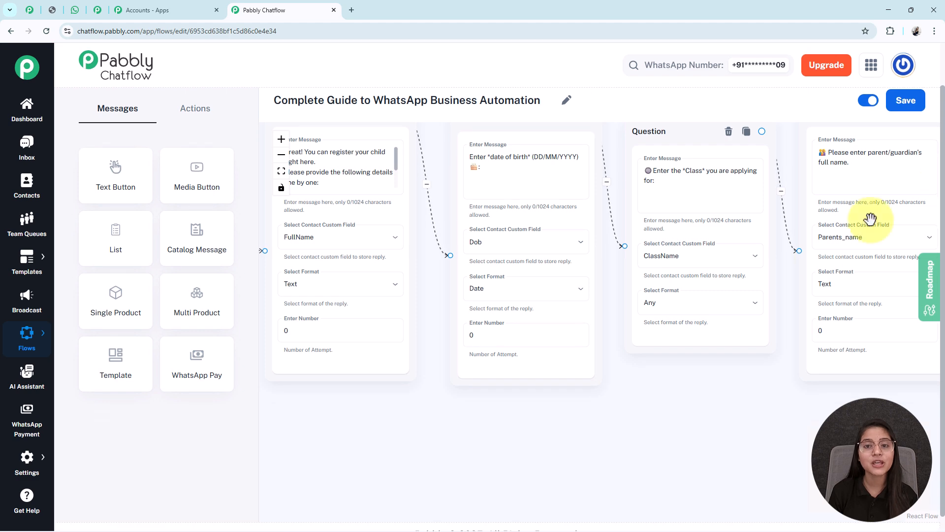
- Connect the Fees Structure option to a new Media Button node, set its media type to Document and upload the file
left_click_drag(625, 424, 766, 424)
scroll(382, 333, "down", 3)
left_click_drag(382, 334, 563, 366)
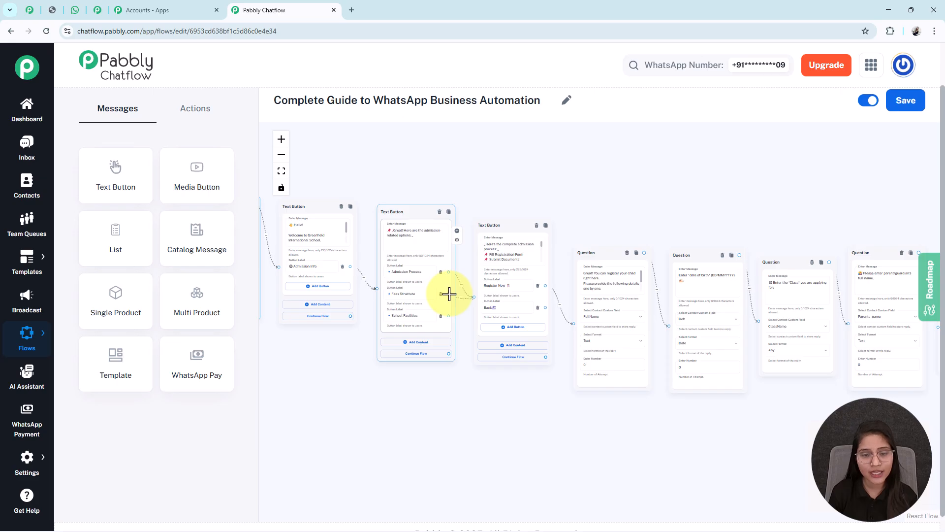
scroll(449, 294, "up", 2)
left_click_drag(472, 244, 522, 382)
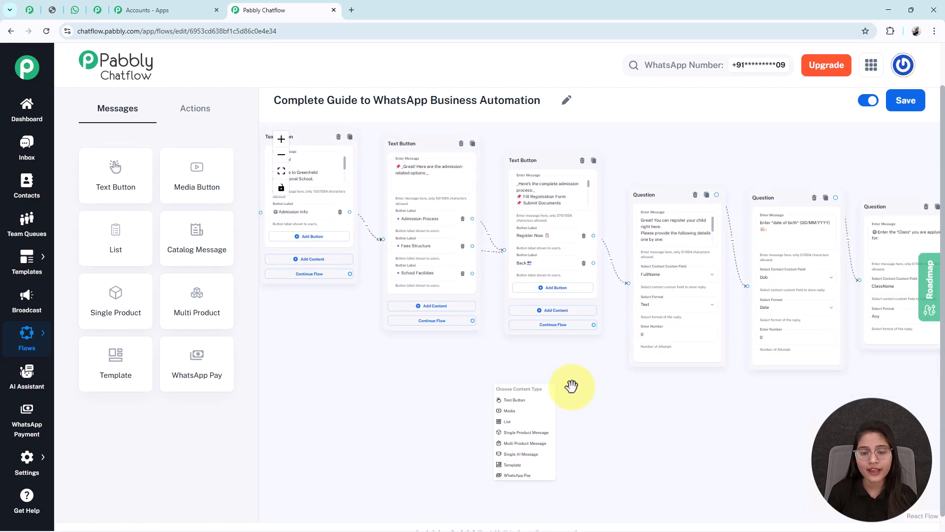
left_click(511, 412)
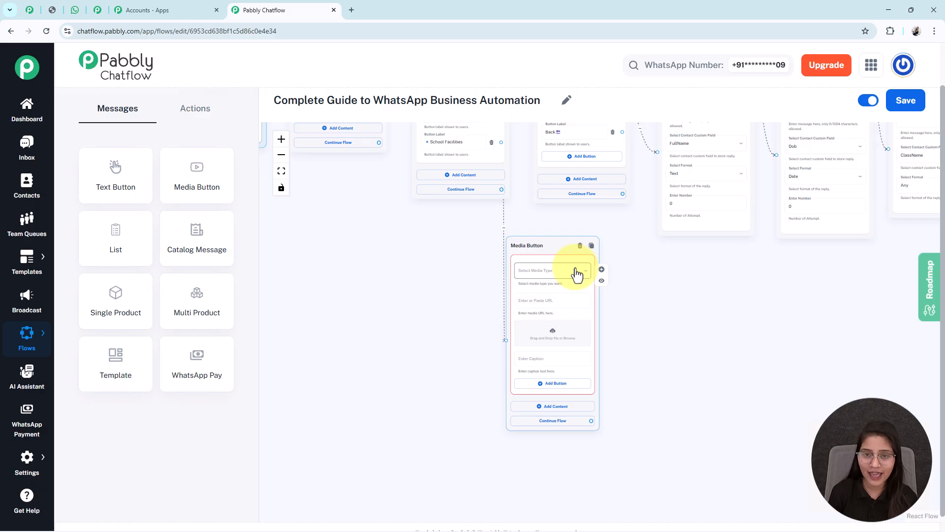
left_click(577, 275)
left_click(504, 366)
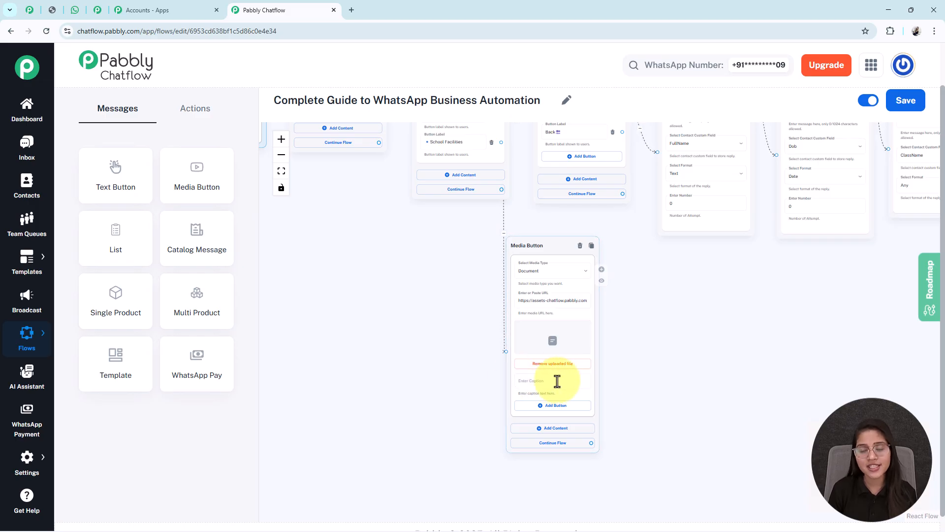
- Connect the School Facilities option to a new Text Button node with a message listing facilities such as Qualified Faculty and Medical Support
scroll(445, 283, "down", 2)
scroll(444, 283, "down", 2)
left_click_drag(401, 287, 405, 365)
scroll(538, 302, "up", 4)
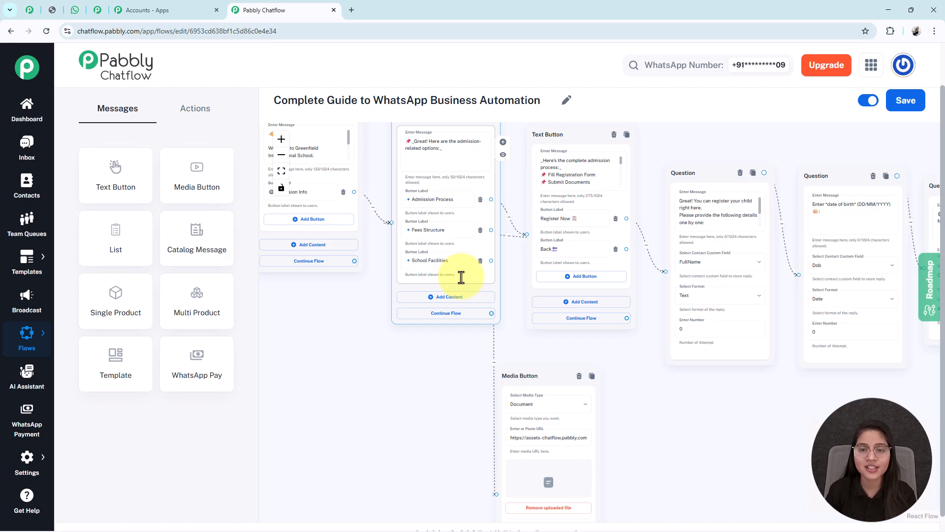
left_click_drag(491, 260, 677, 395)
left_click(687, 443)
left_click_drag(774, 424, 716, 321)
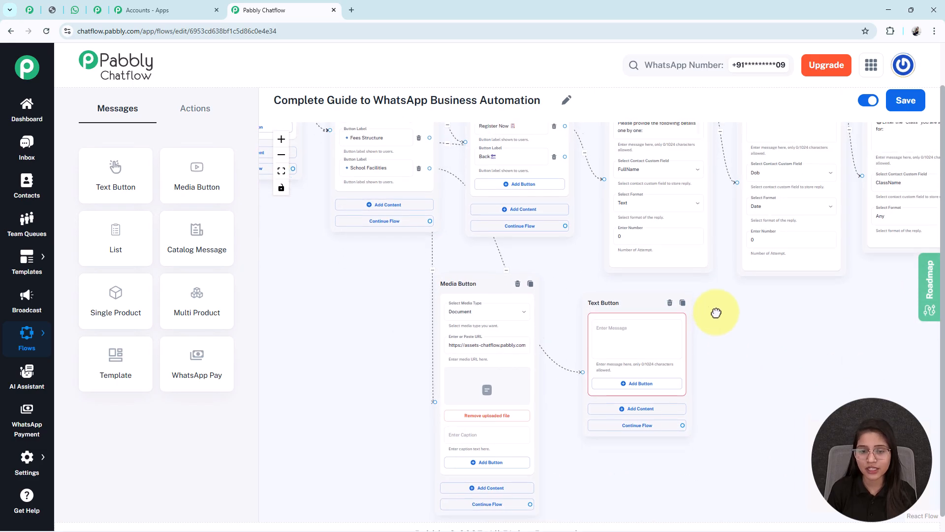
scroll(640, 303, "up", 5)
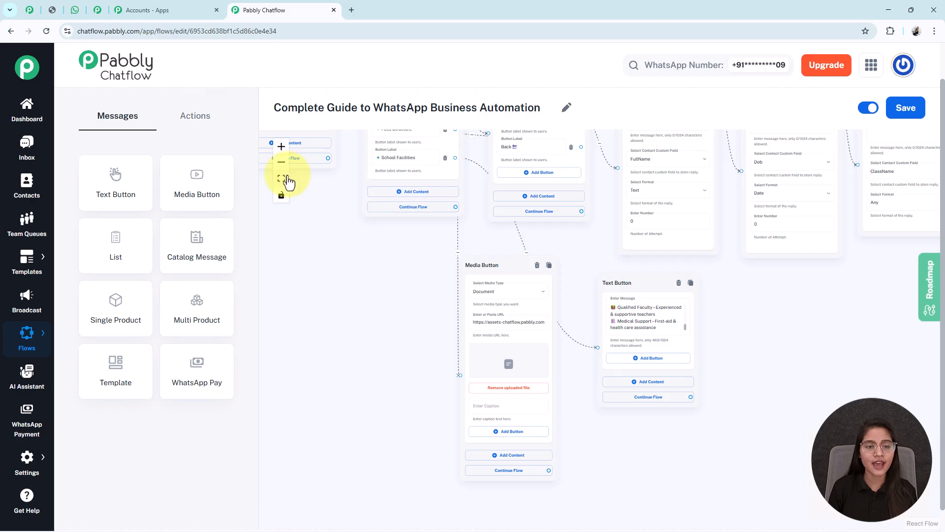
- Save the completed admission chatbot flow
left_click(281, 178)
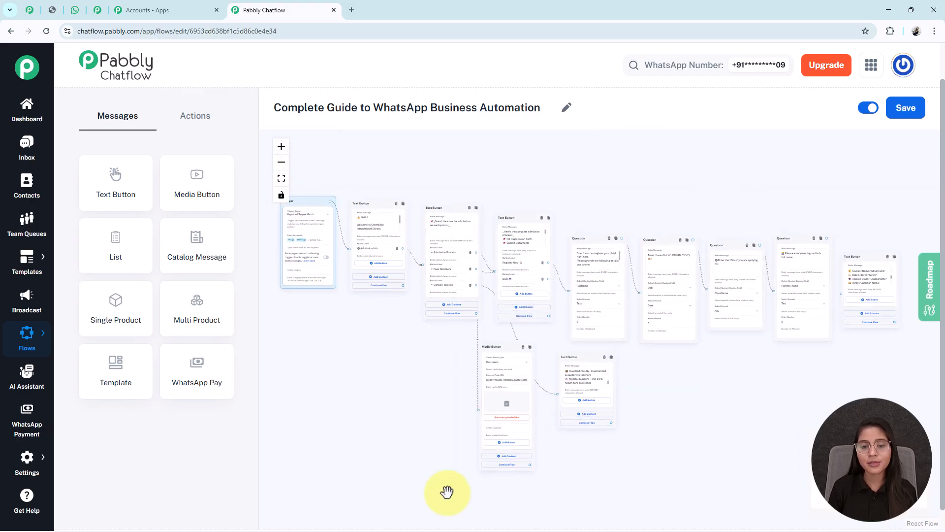
left_click(916, 120)
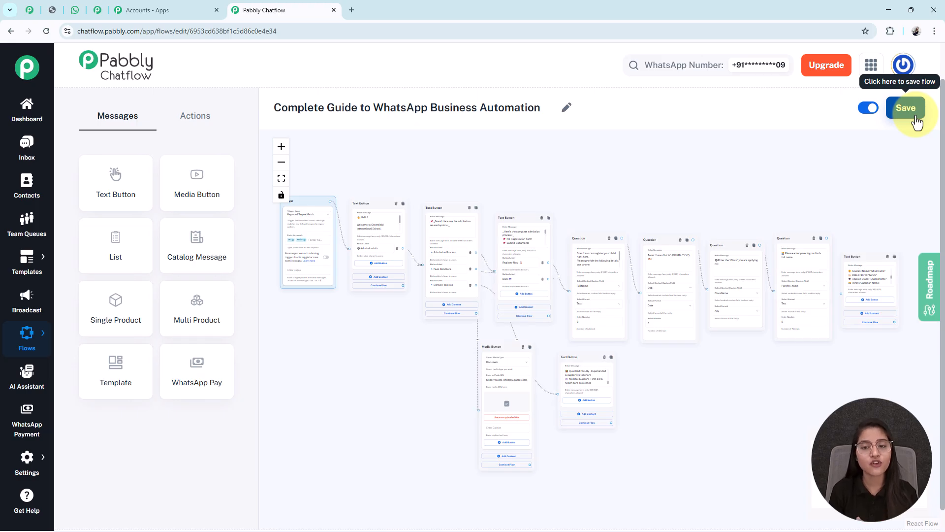
left_click(213, 122)
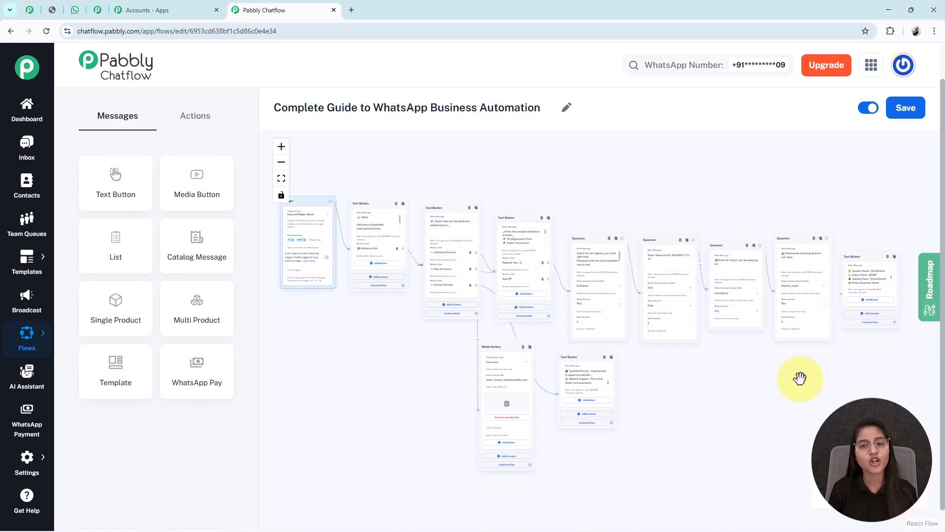
- Switch to WhatsApp Web and review the test chat from the admission process message through the registration questions to the confirmation summary
left_click(75, 9)
scroll(494, 302, "up", 10)
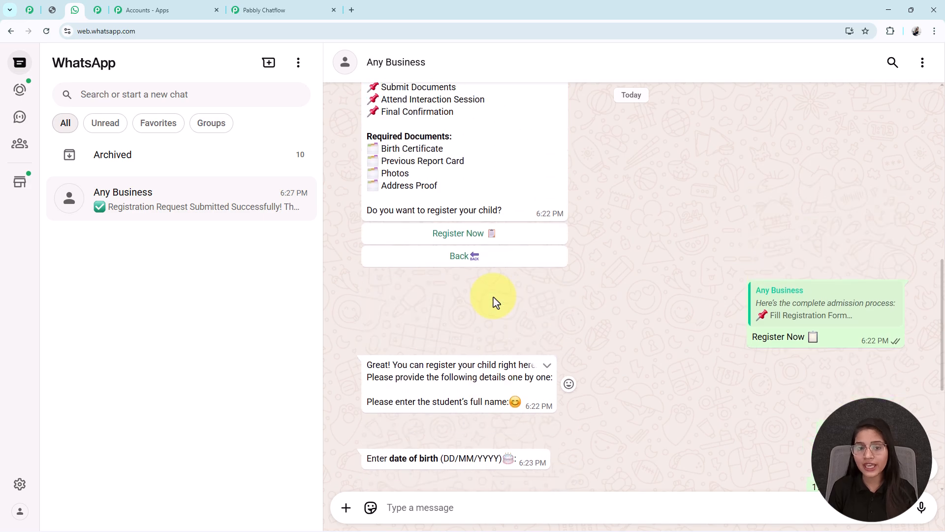
scroll(495, 301, "down", 10)
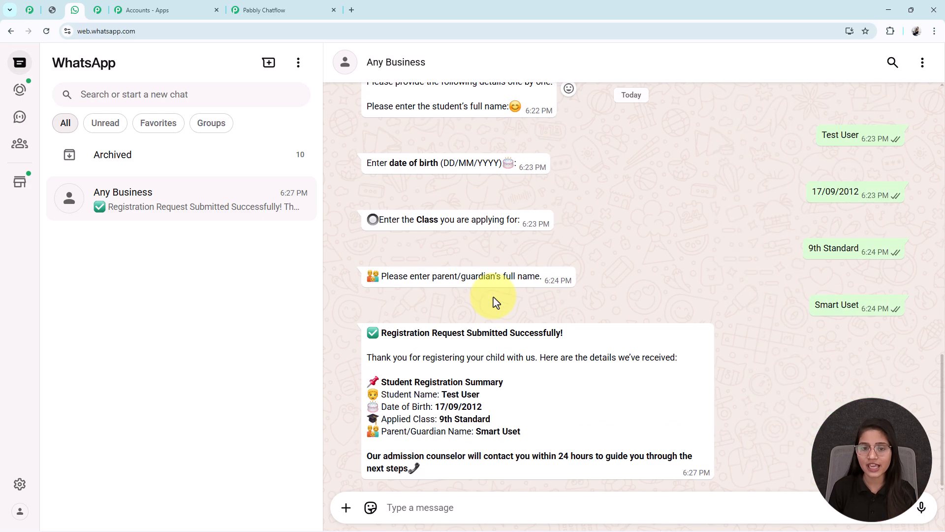
scroll(492, 301, "up", 3)
scroll(494, 302, "down", 3)
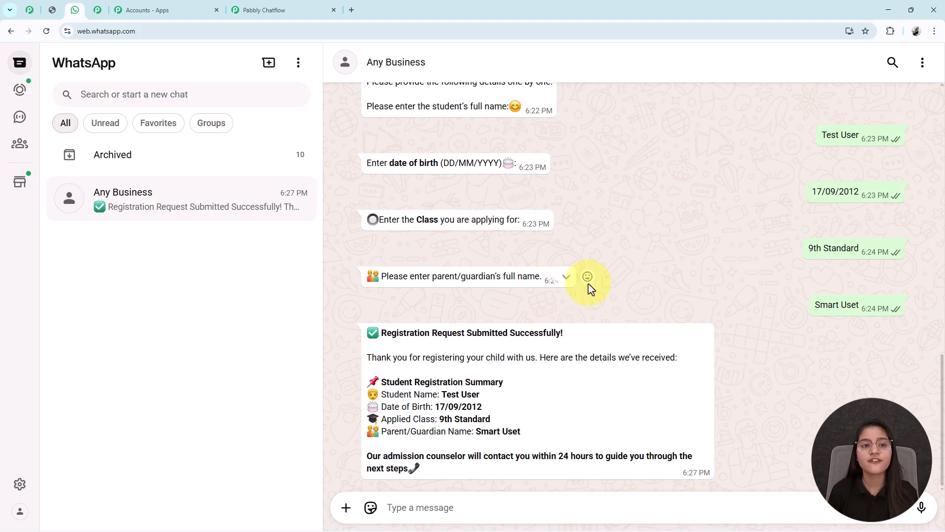
- Return to the Pabbly Chatflow flow and switch to the Pabbly Community page
left_click(280, 9)
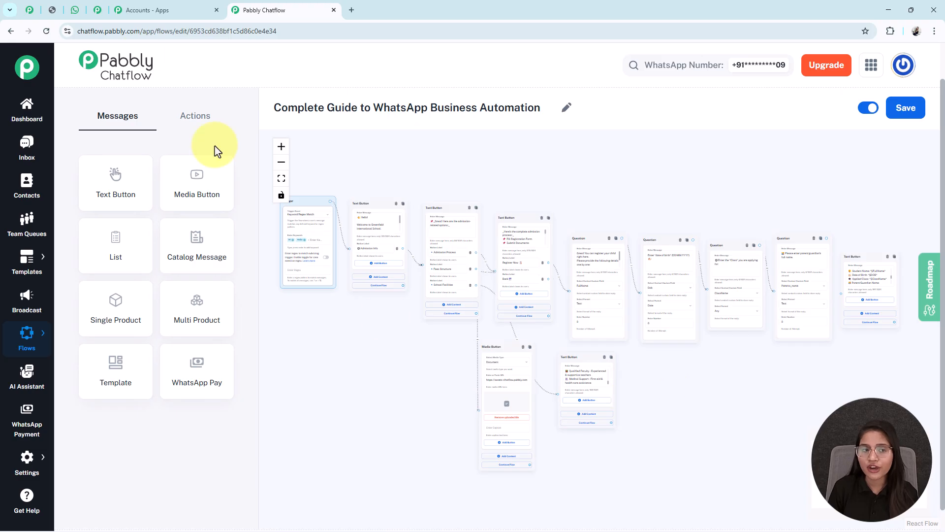
left_click(97, 10)
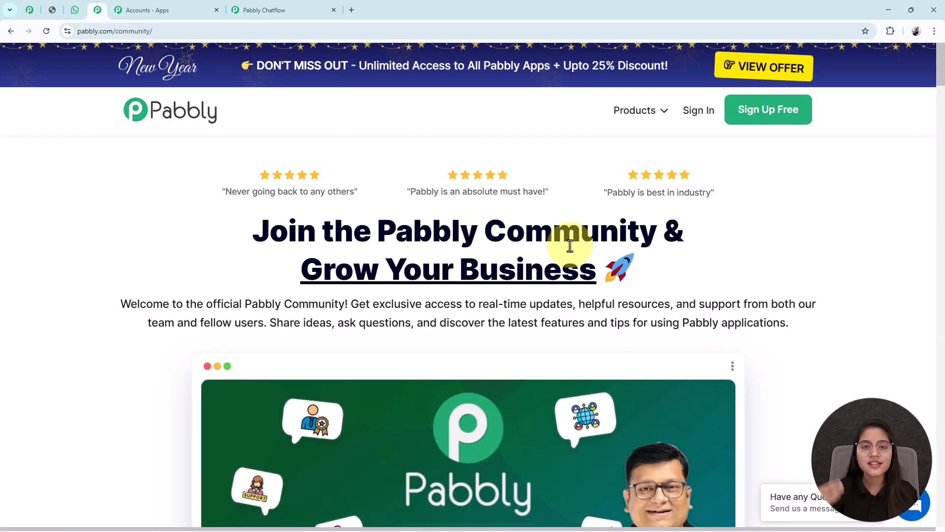